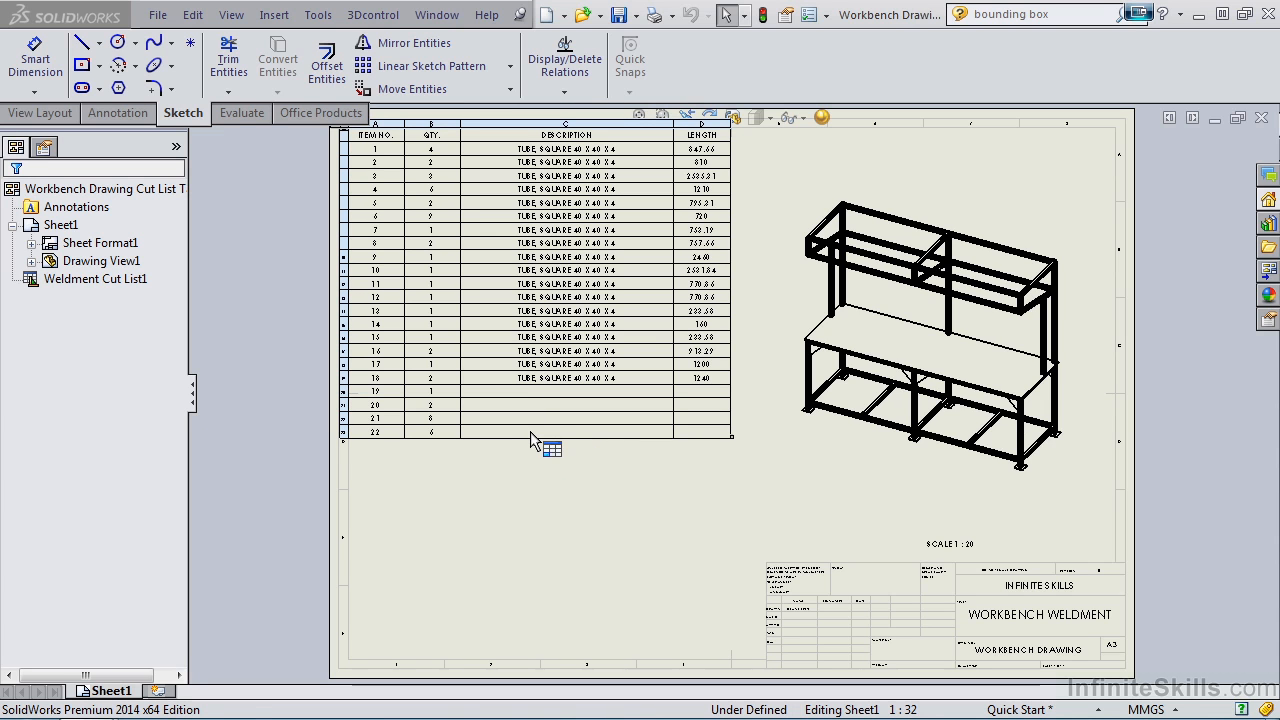
Add auto balloons to the workbench drawing view in a square layout, ignoring multiple instances.
left_click(530, 455)
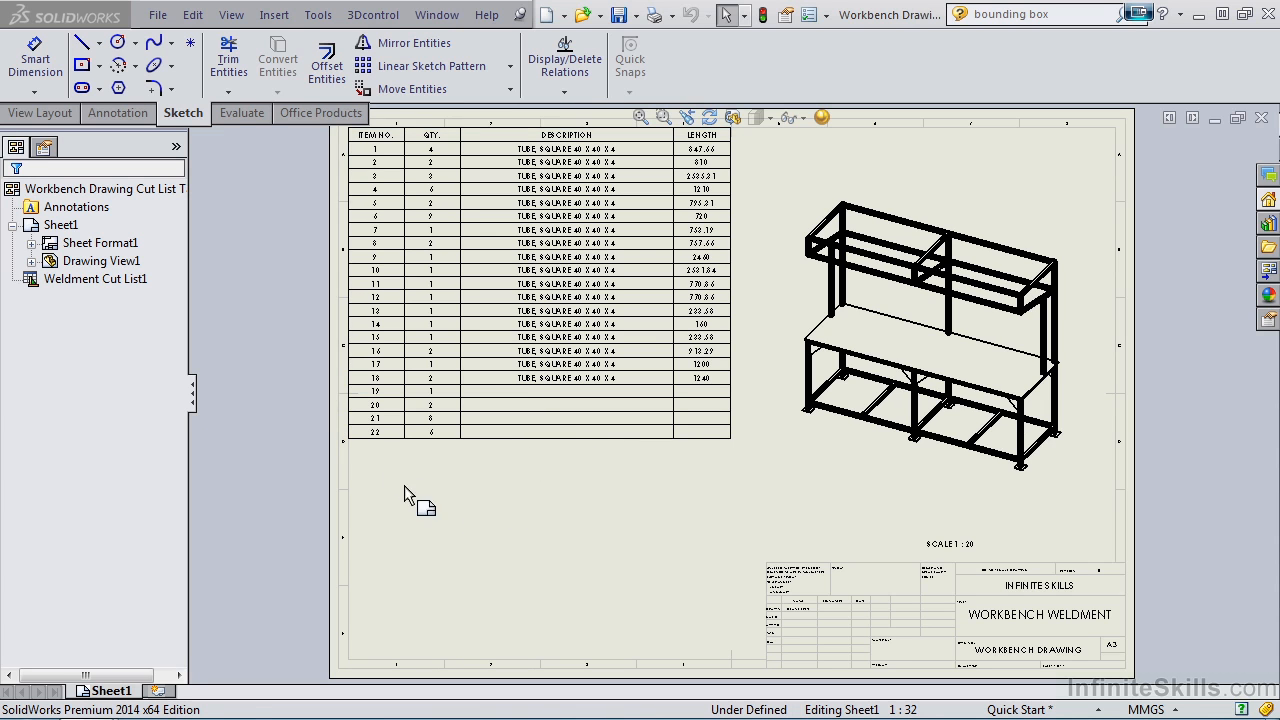
left_click(118, 113)
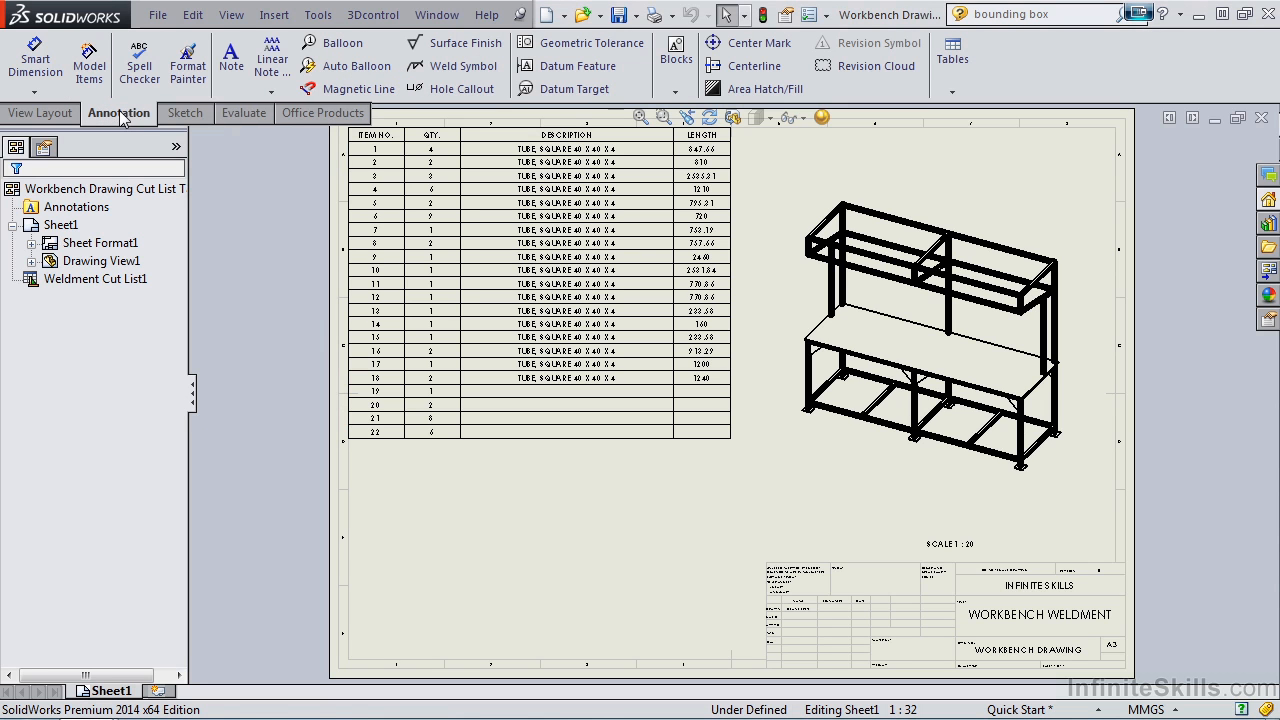
left_click(335, 67)
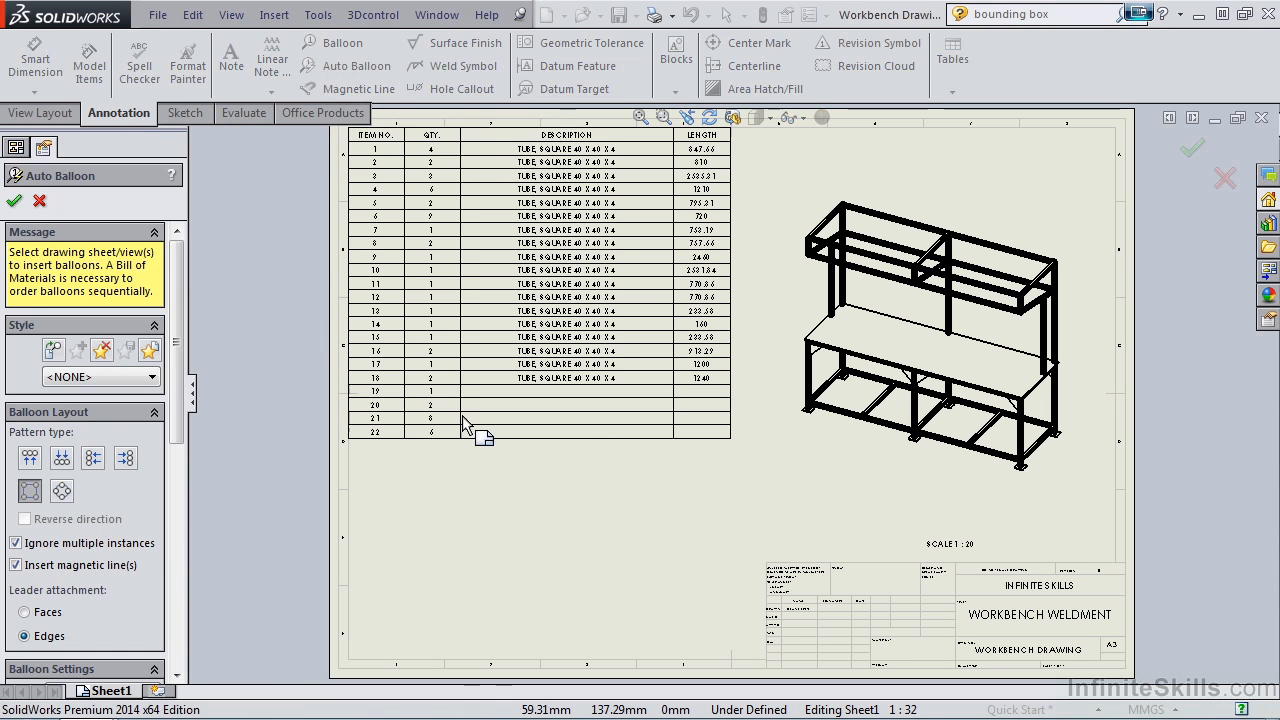
left_click(820, 392)
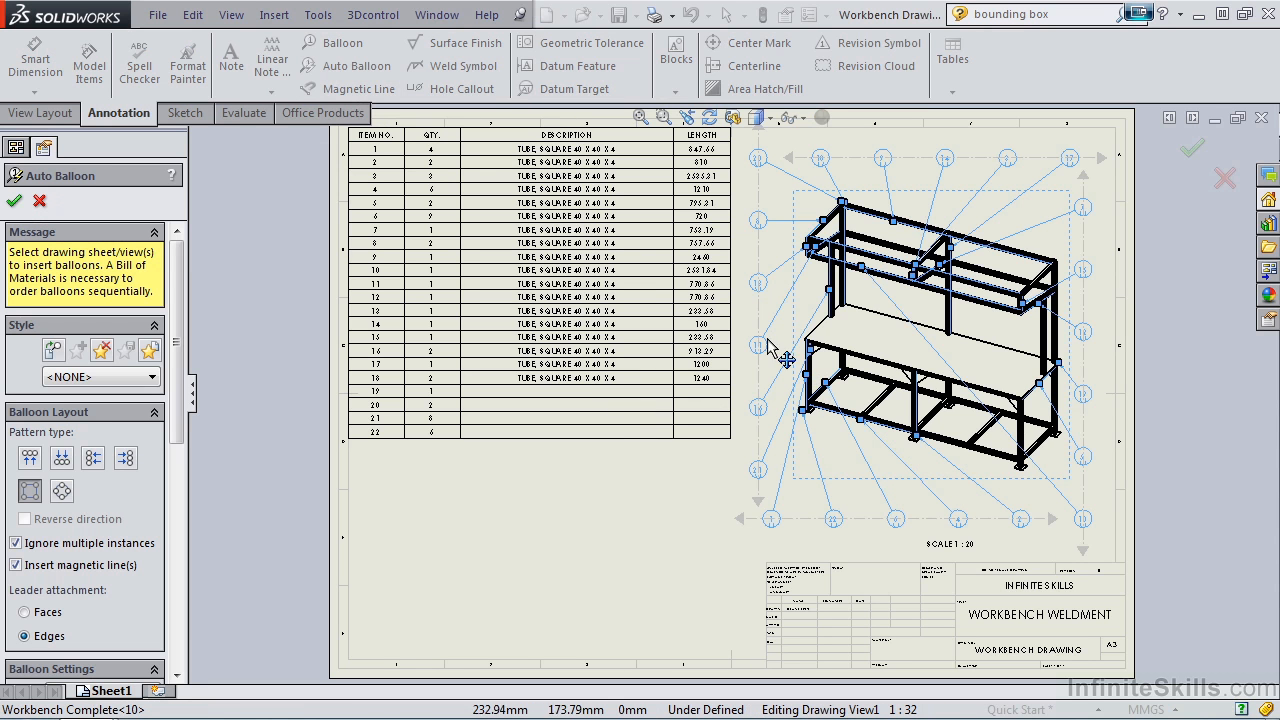
left_click(14, 200)
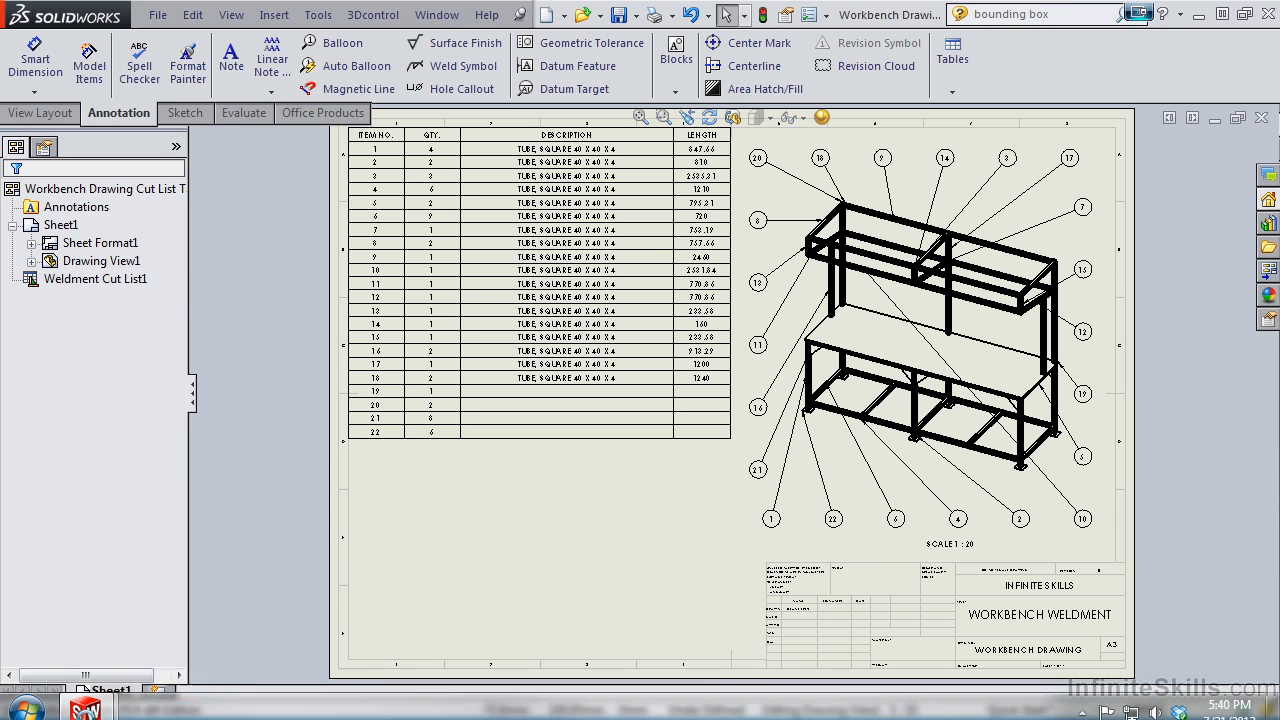
Switch to the Workbench Complete part, expand its cut list and open the cut-list properties from Cut-List-Item1.
mouse_move(92, 699)
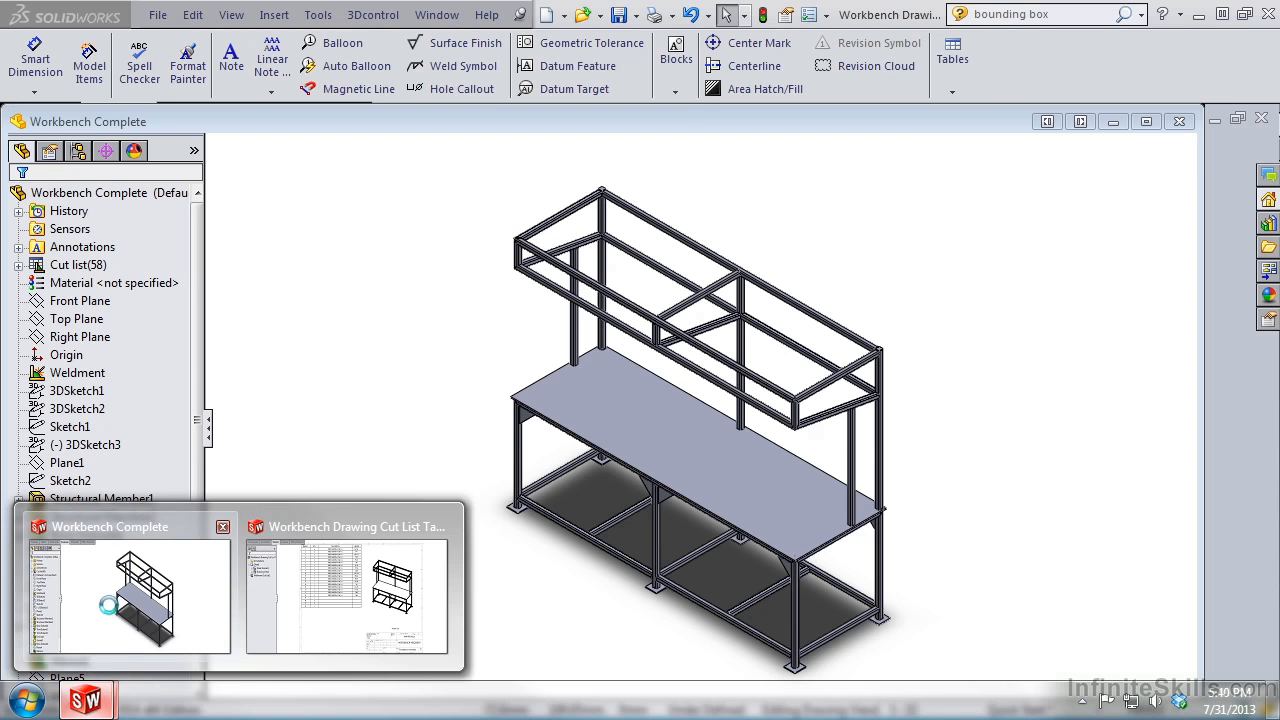
left_click(112, 614)
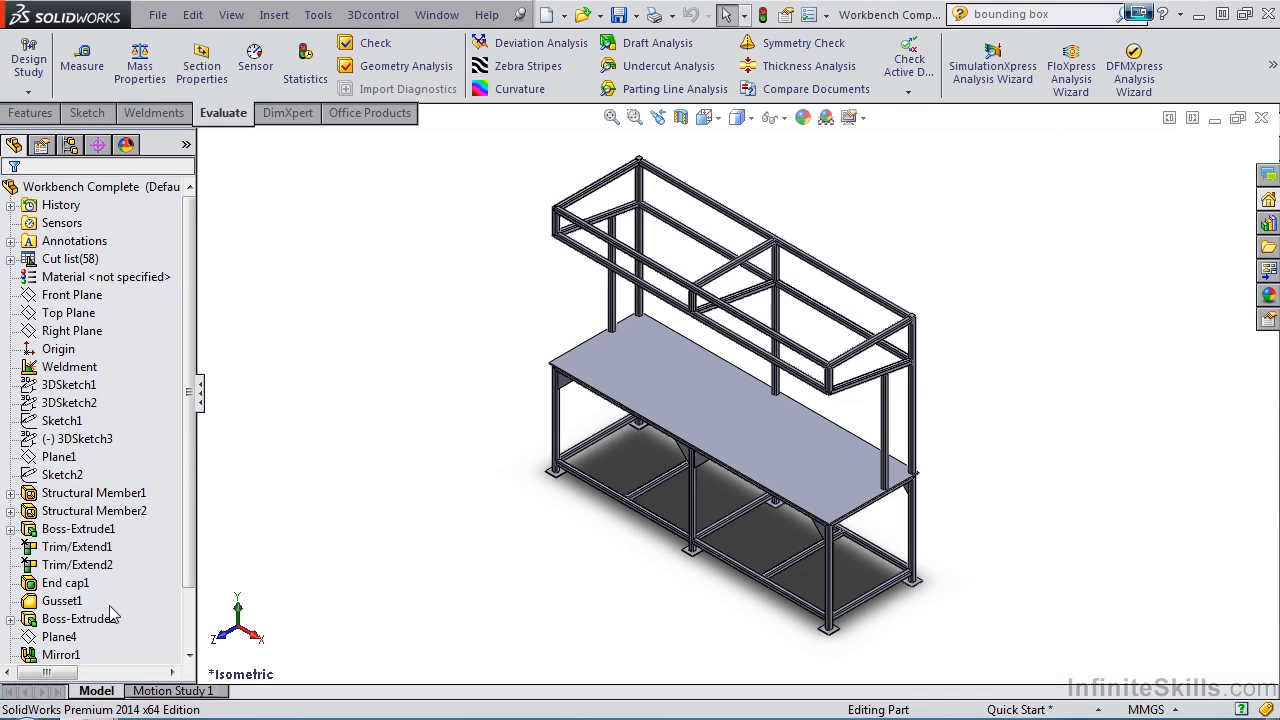
left_click(10, 259)
scroll(188, 338, "down", 1)
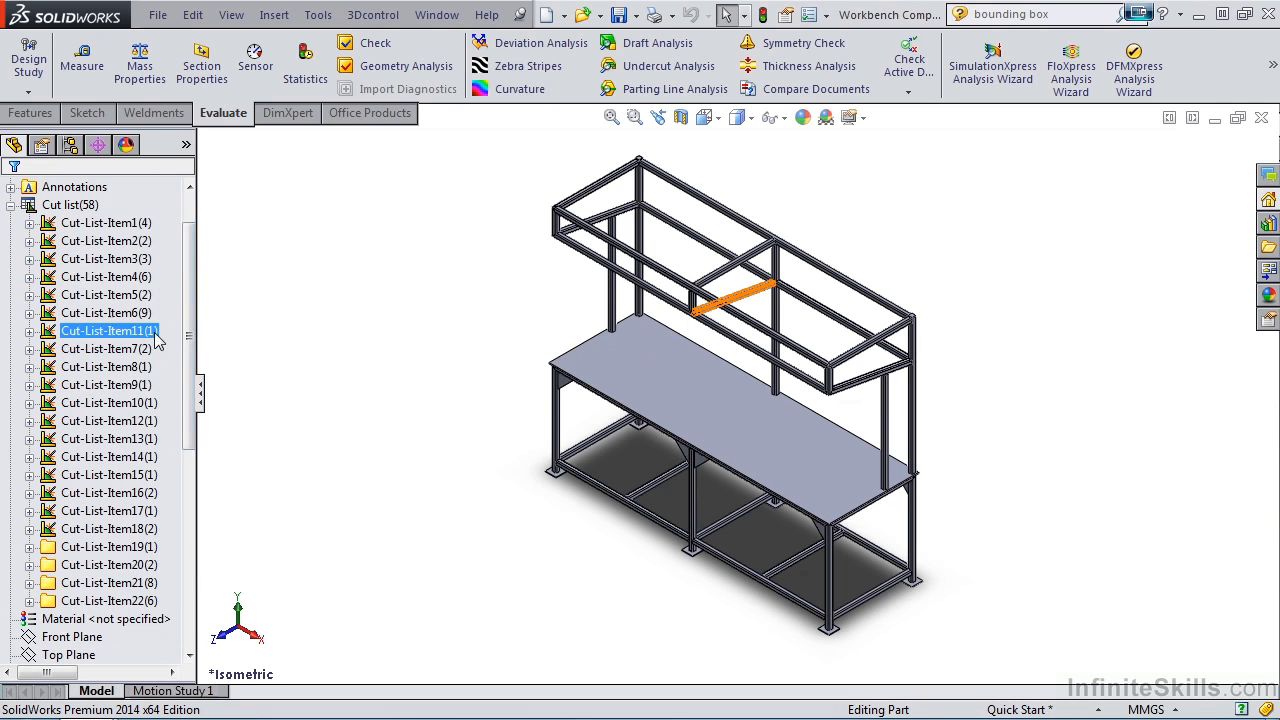
right_click(116, 229)
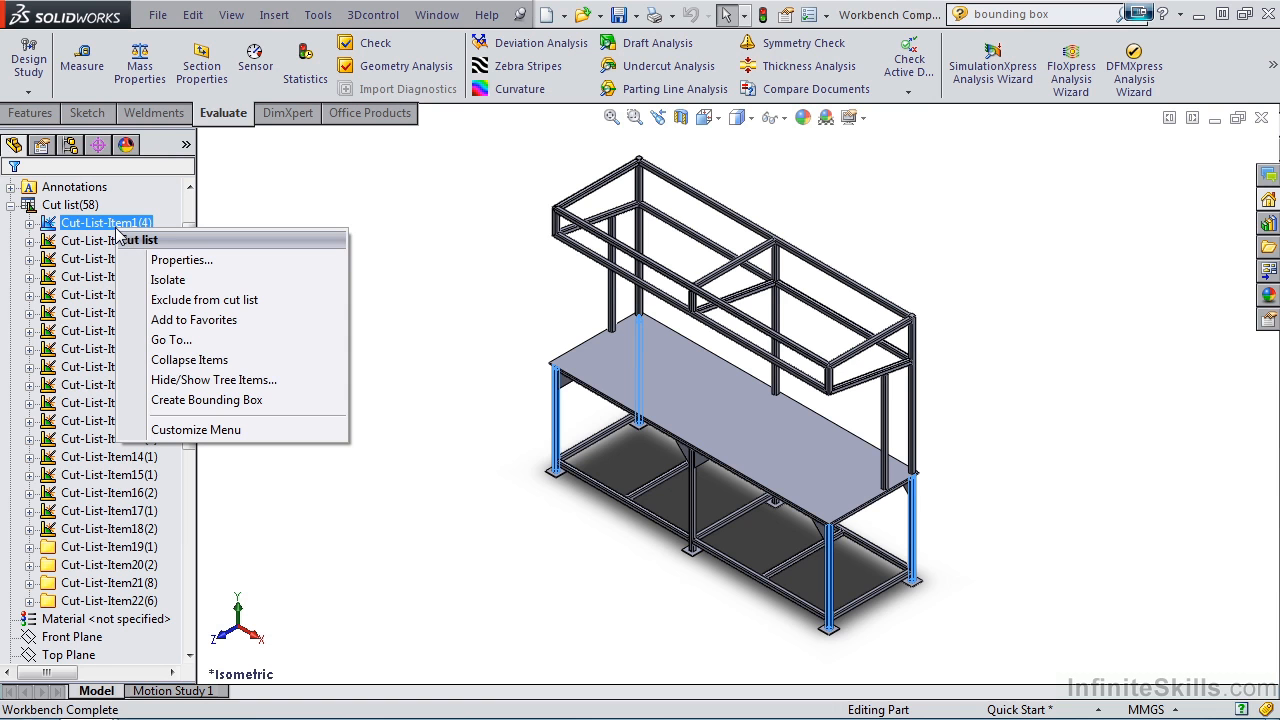
left_click(193, 263)
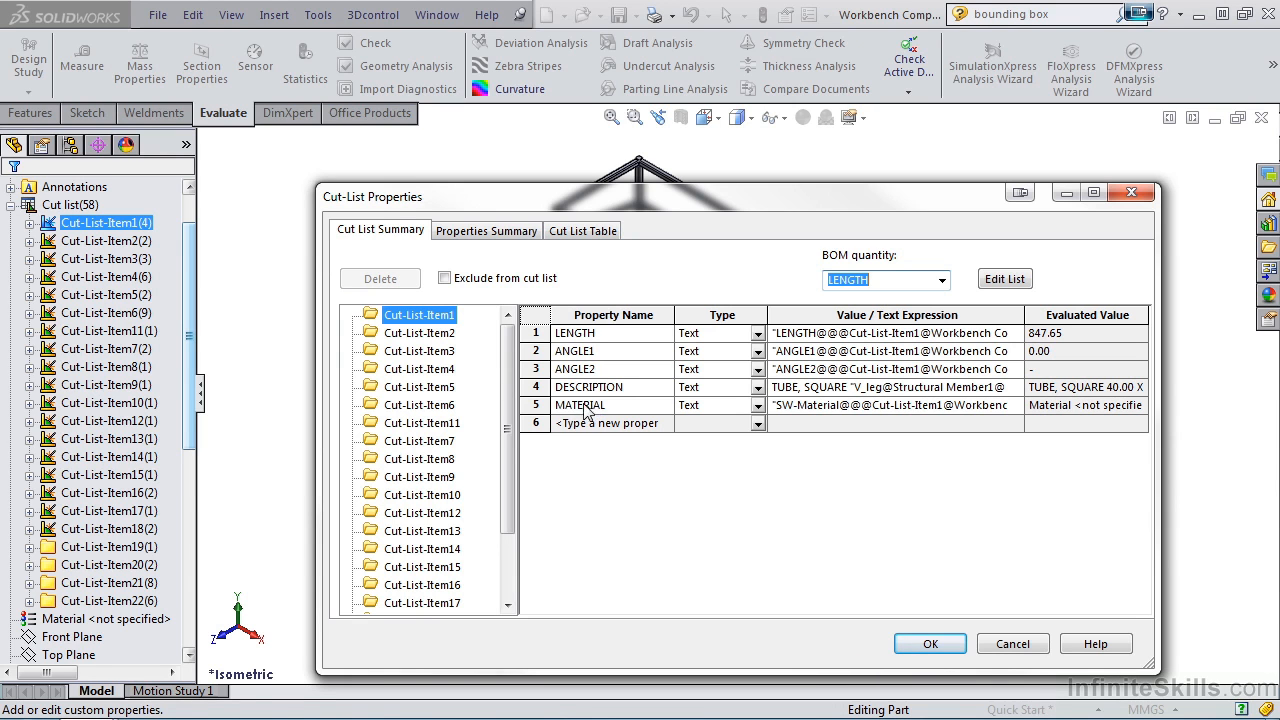
Add a DESCRIPTION property to Cut-List-Item19 with the value "WORKBENCH TOP, 10 X 824 X 2564".
left_click_drag(508, 378, 513, 452)
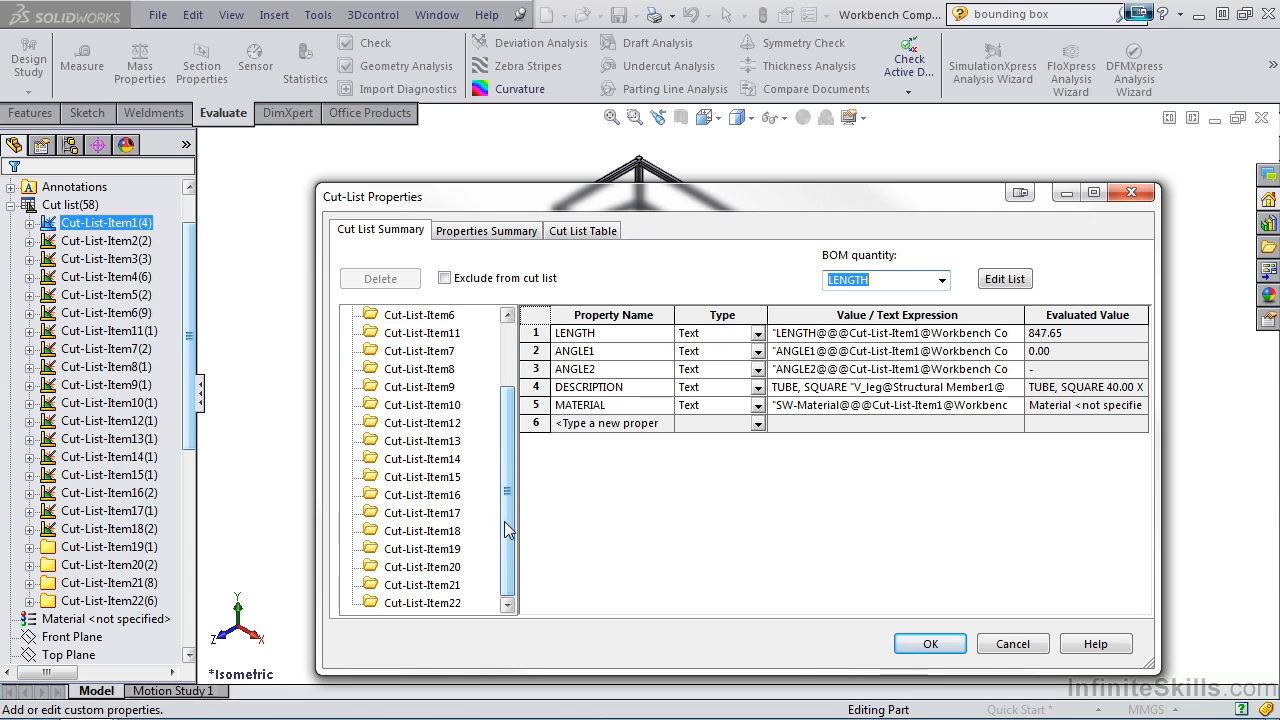
left_click(433, 549)
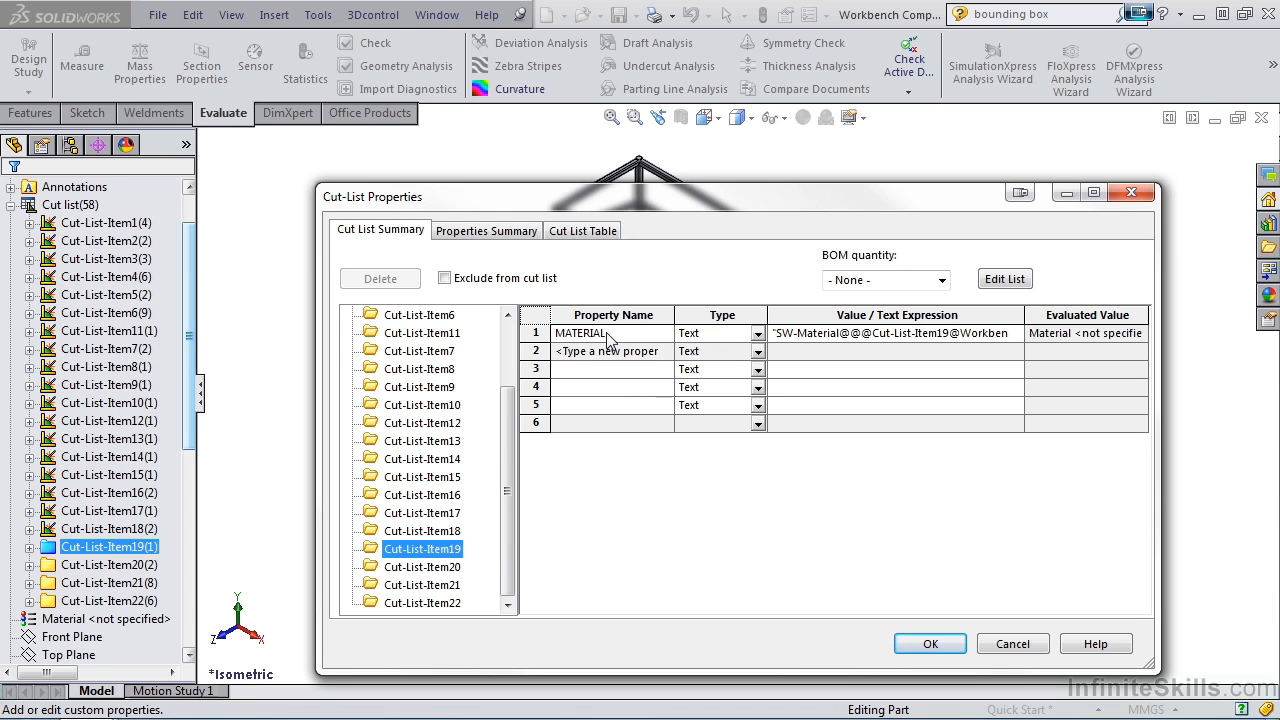
left_click(661, 351)
left_click(664, 351)
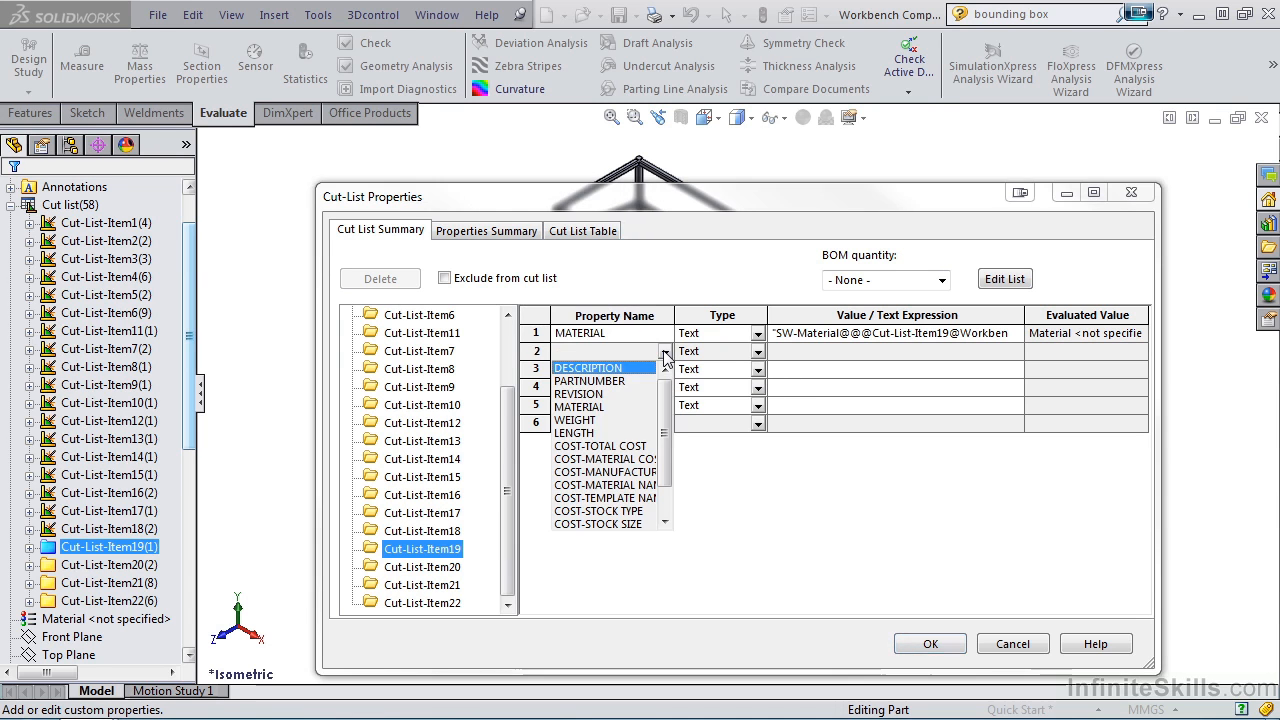
left_click(640, 368)
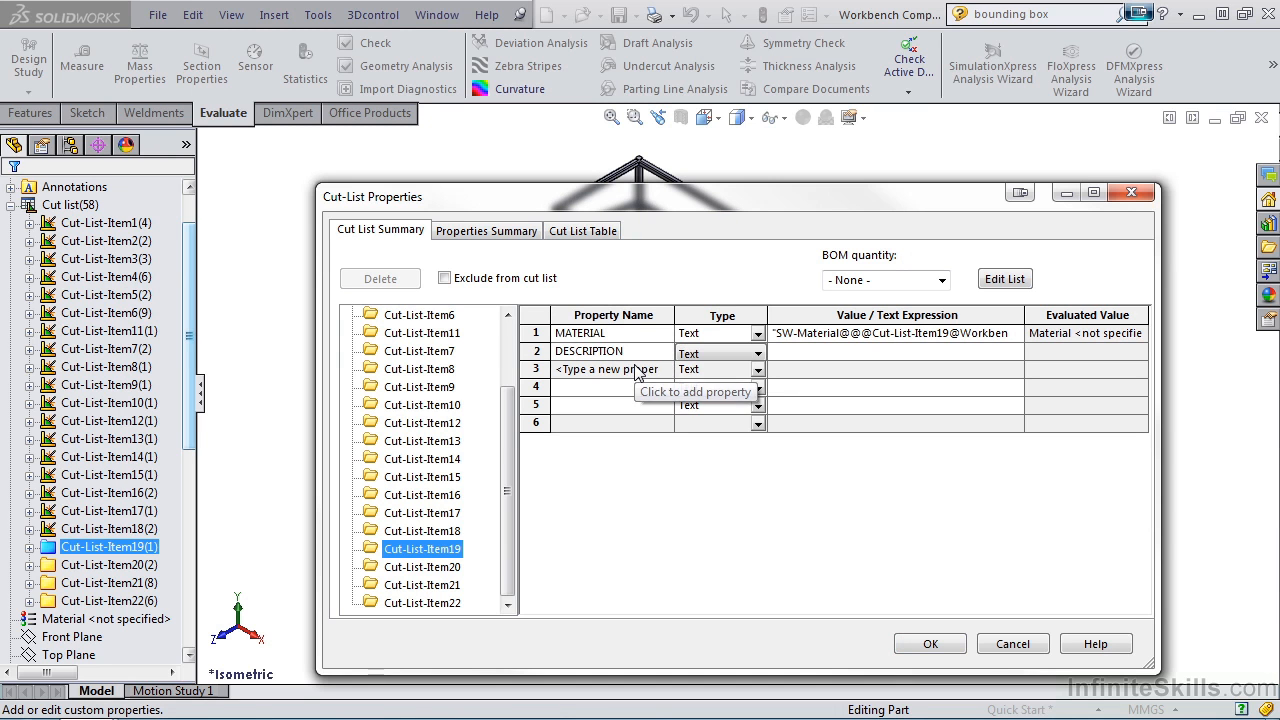
left_click(786, 353)
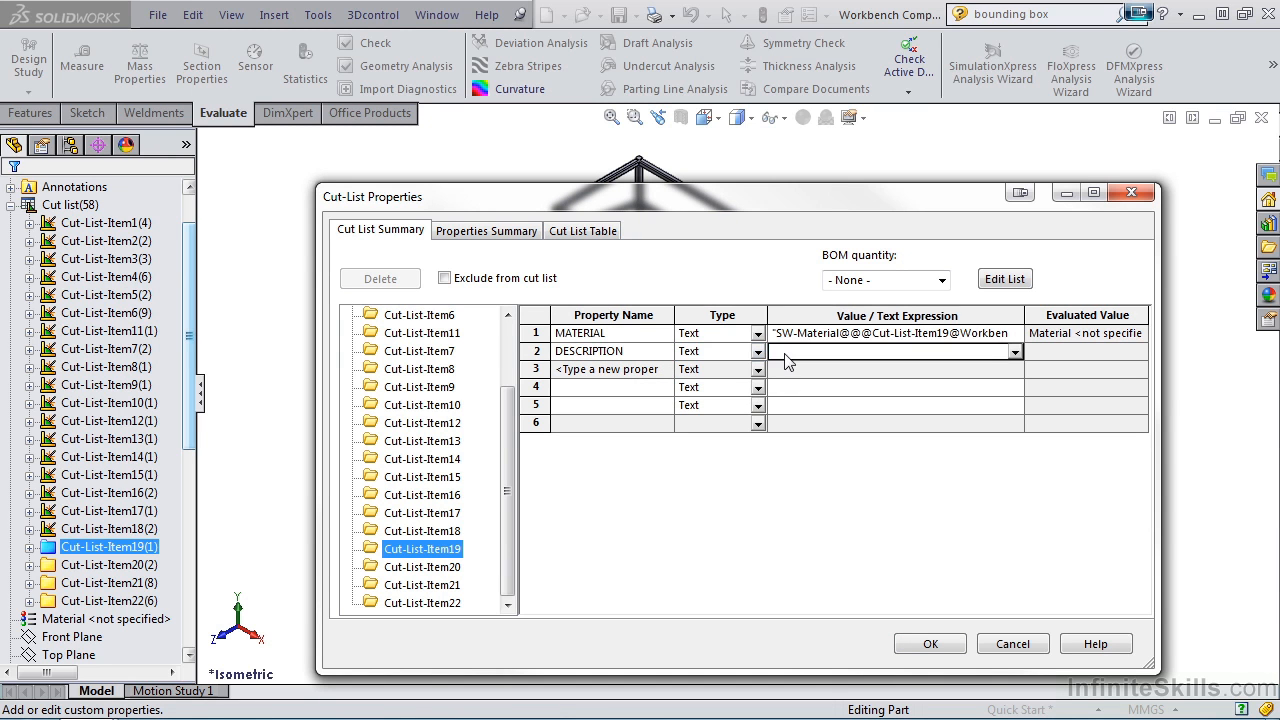
type("WORKBENCH TO")
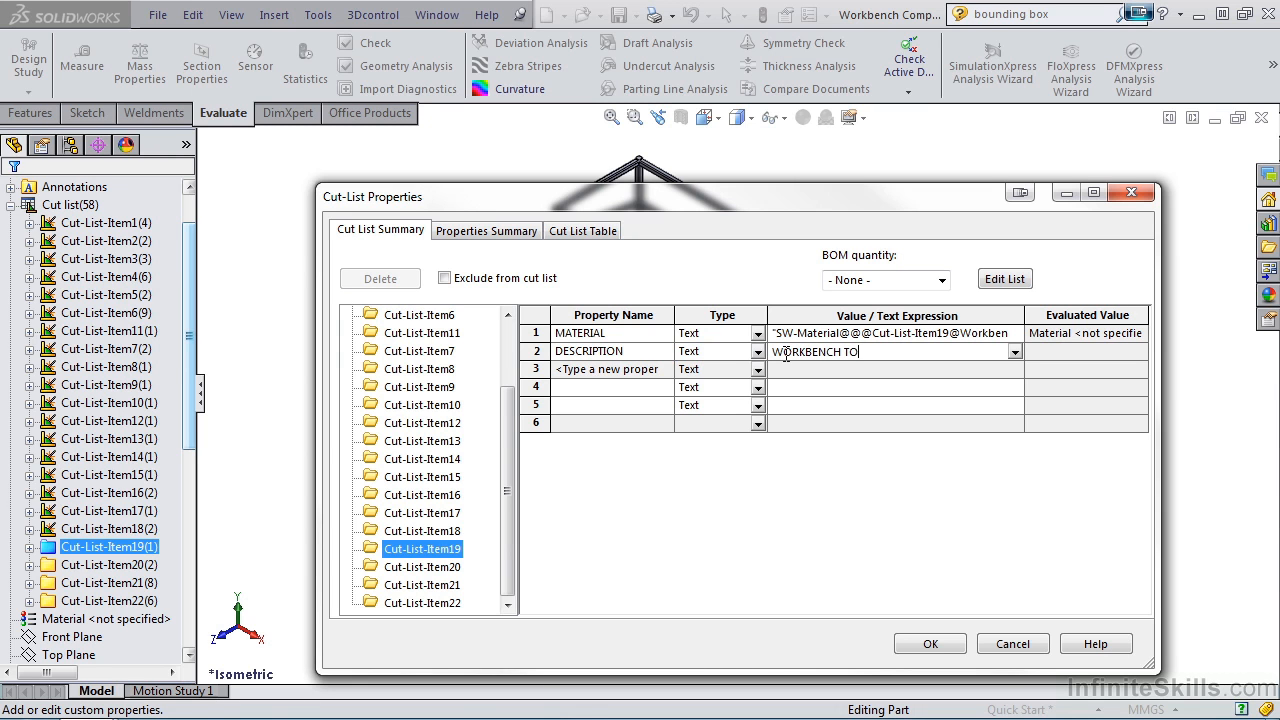
type("P, 10 X 824 X 2564")
Add a DESCRIPTION property to Cut-List-Item20 with the value "END CAPS, 5 X 36 X 36".
left_click(422, 566)
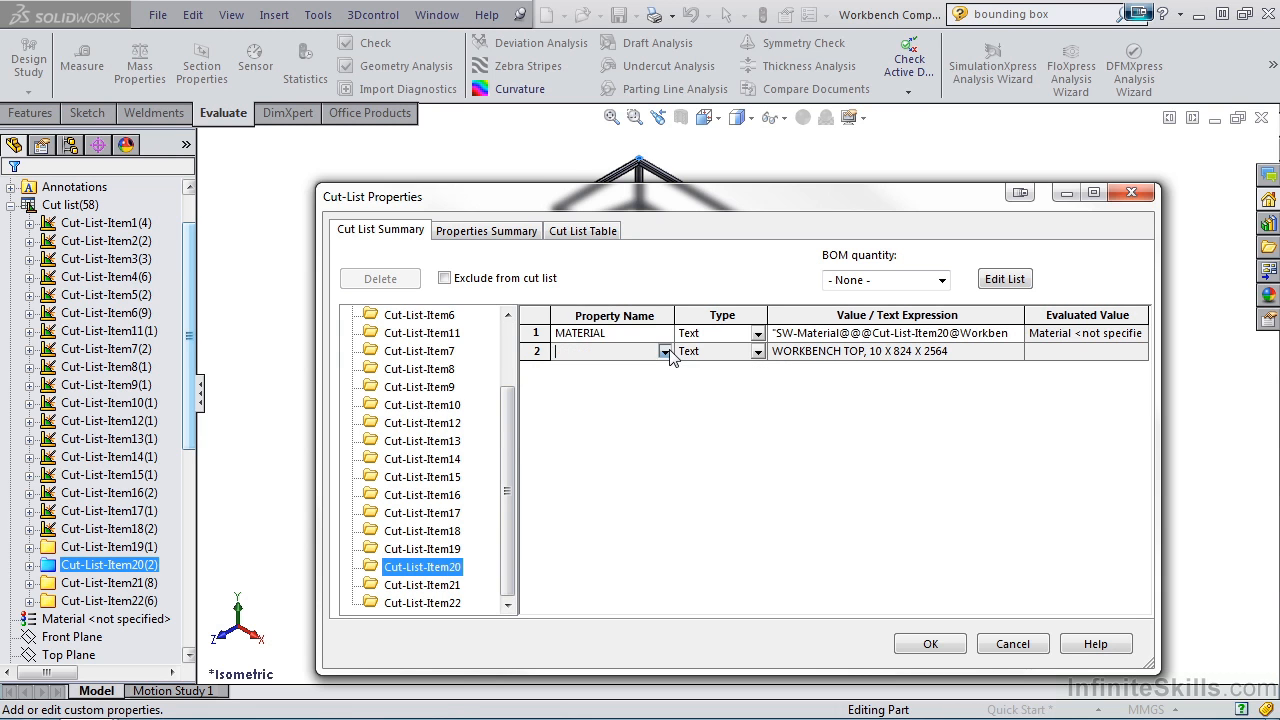
left_click(665, 351)
left_click(600, 368)
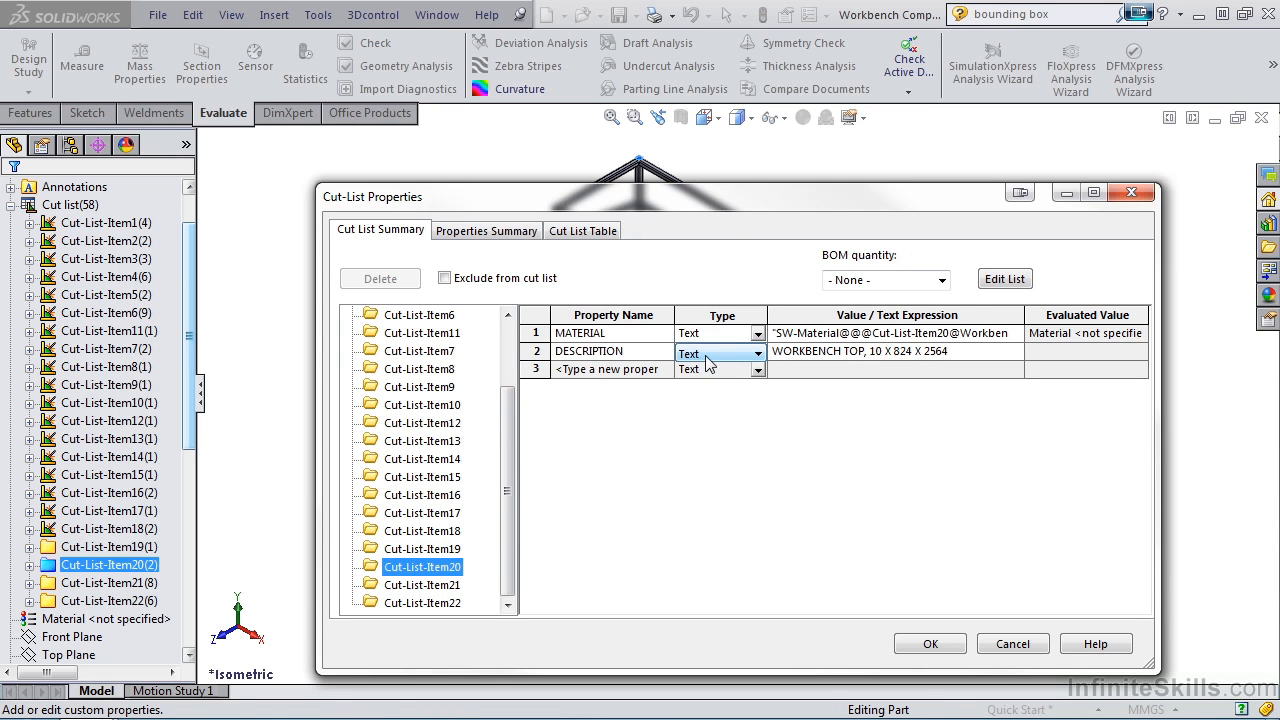
left_click(793, 355)
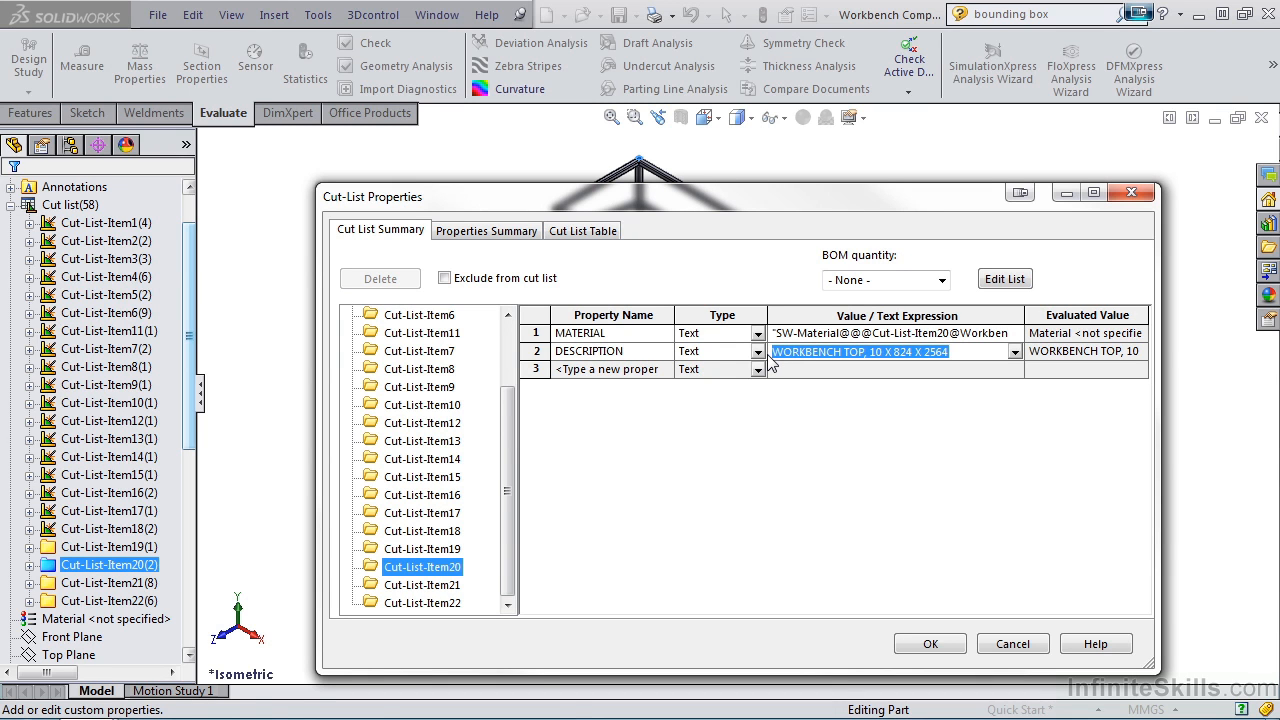
type("END CAPS, 5 X 36 X 36")
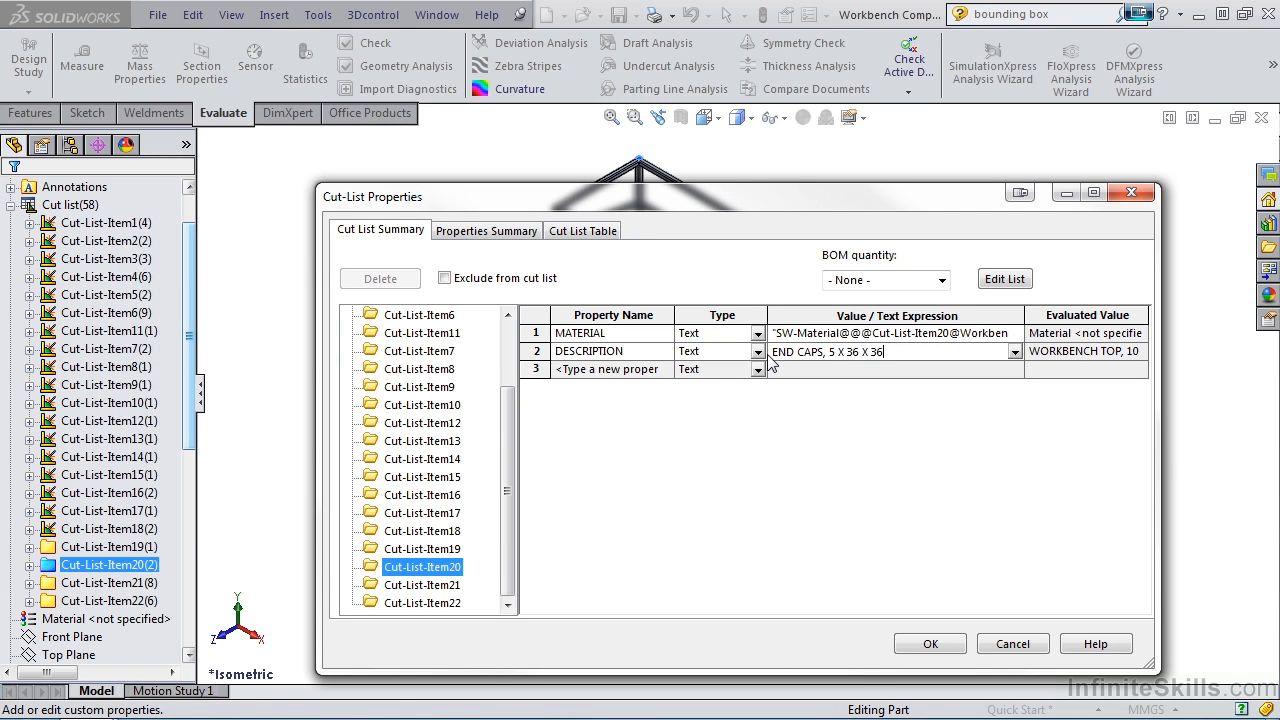
Add a DESCRIPTION property to Cut-List-Item21 with the value "GUSSETS, 5 X 150 X 150".
left_click(422, 585)
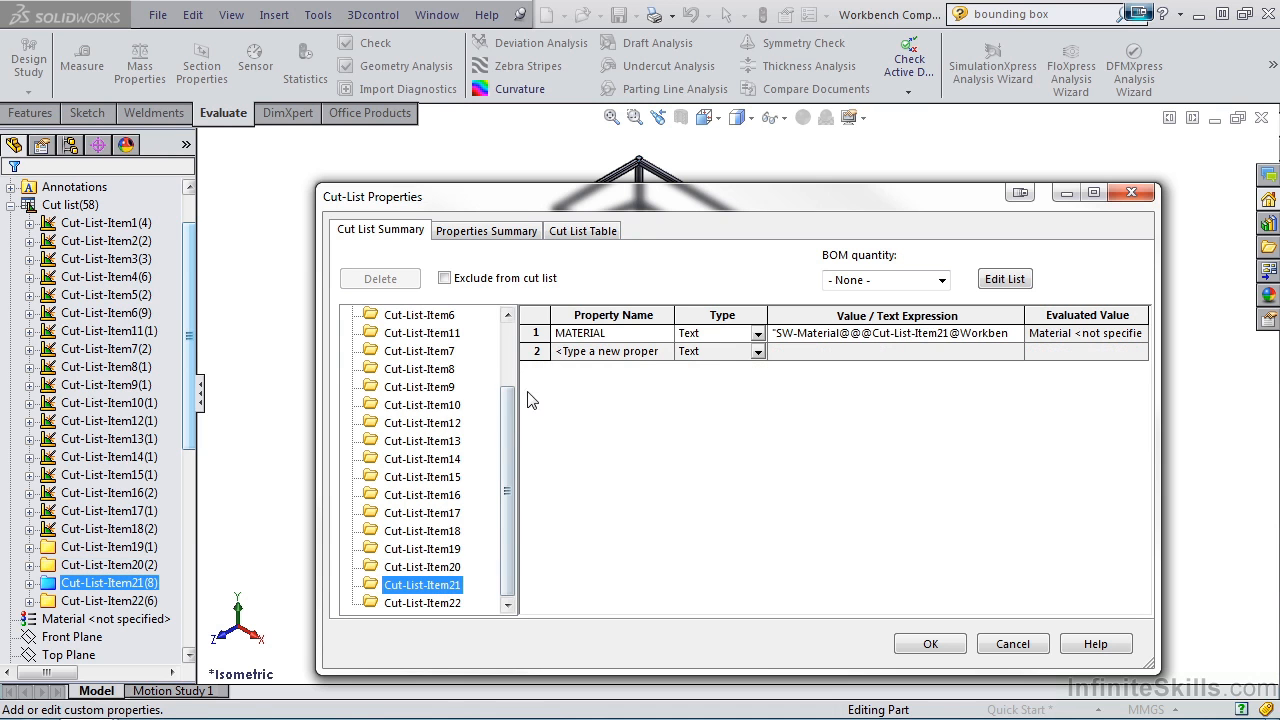
left_click(668, 351)
left_click(645, 368)
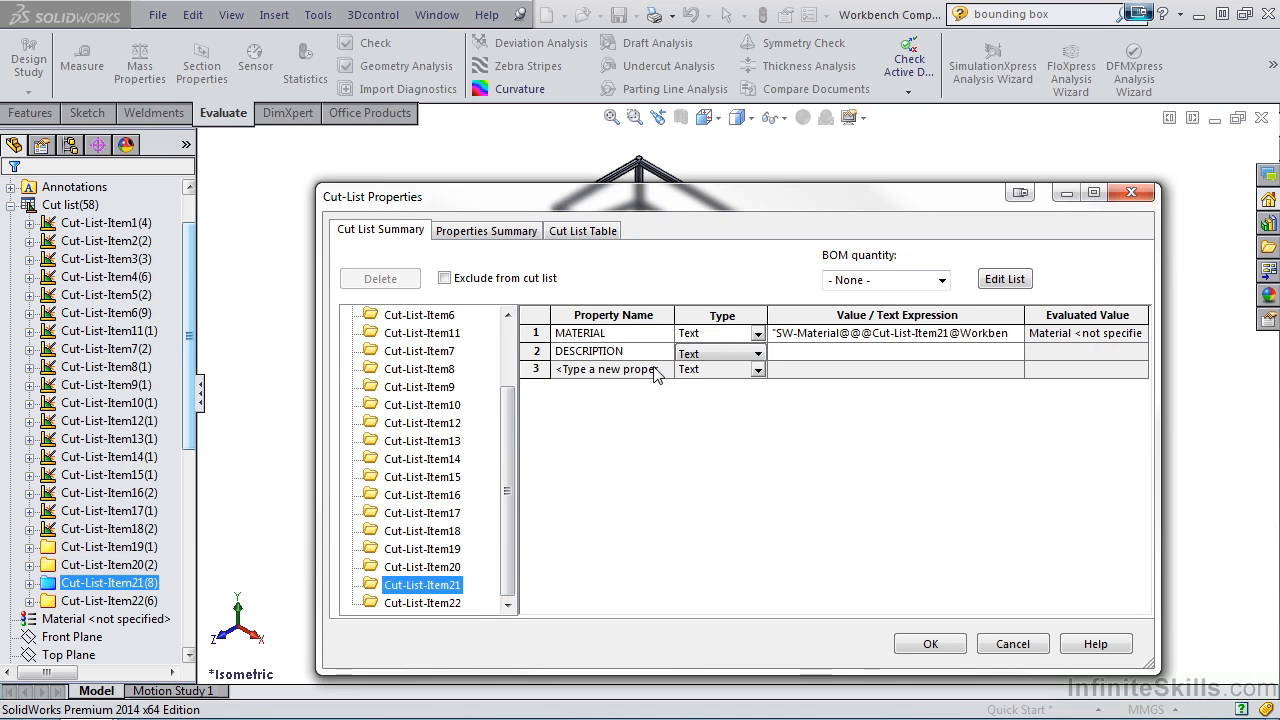
left_click(786, 353)
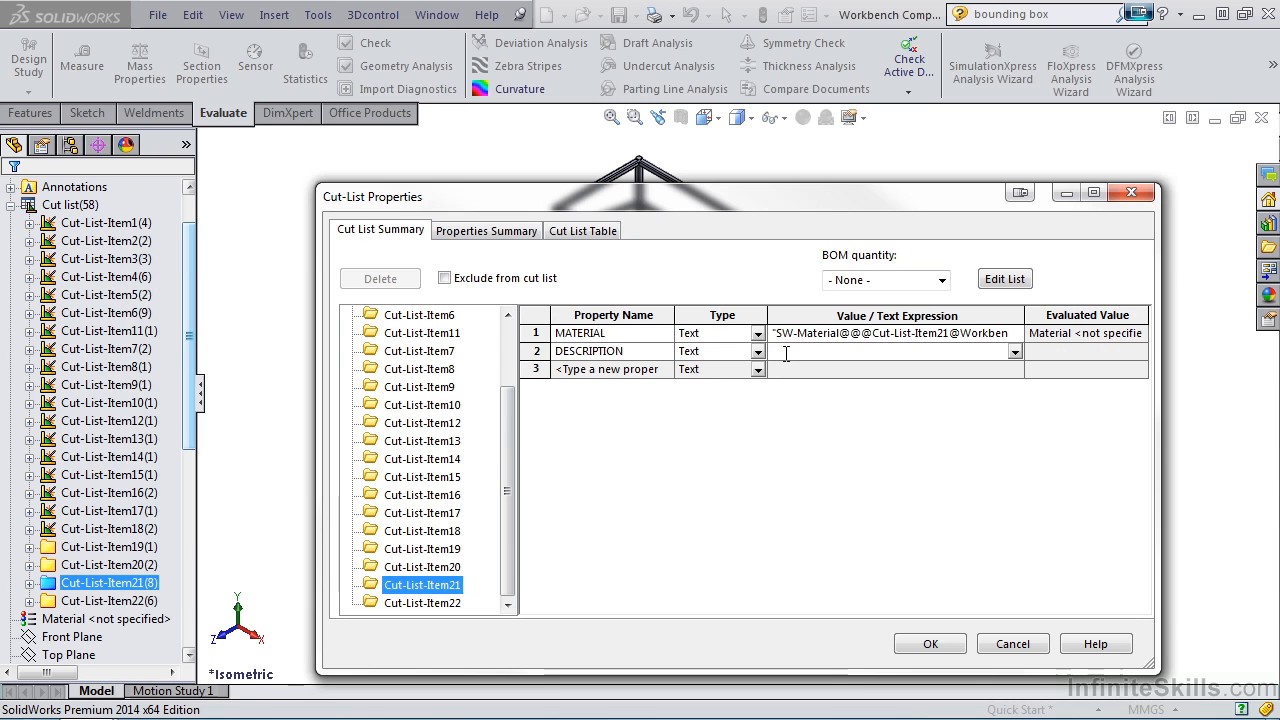
type("GUSSETS")
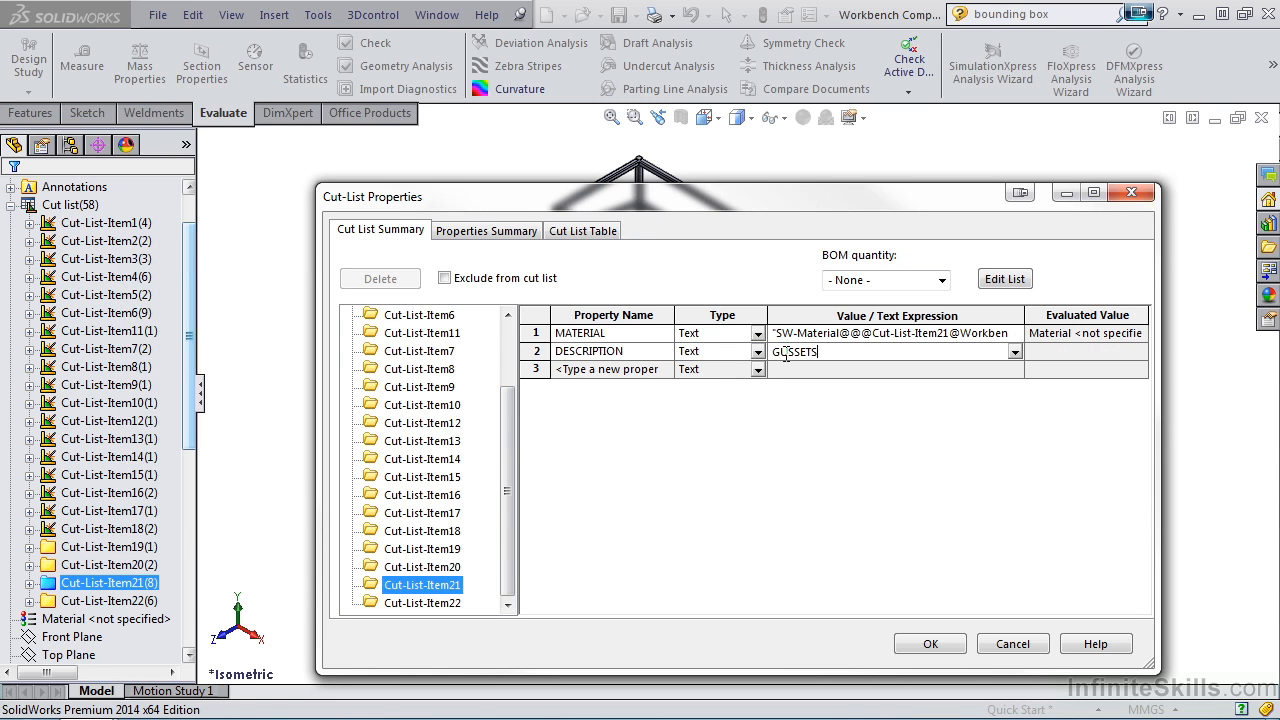
type(", 5 X 150 X 150")
Add a DESCRIPTION property to Cut-List-Item22 with the value "BASE PLATES, 6 X 100 X 100" and accept the cut-list properties.
left_click(448, 606)
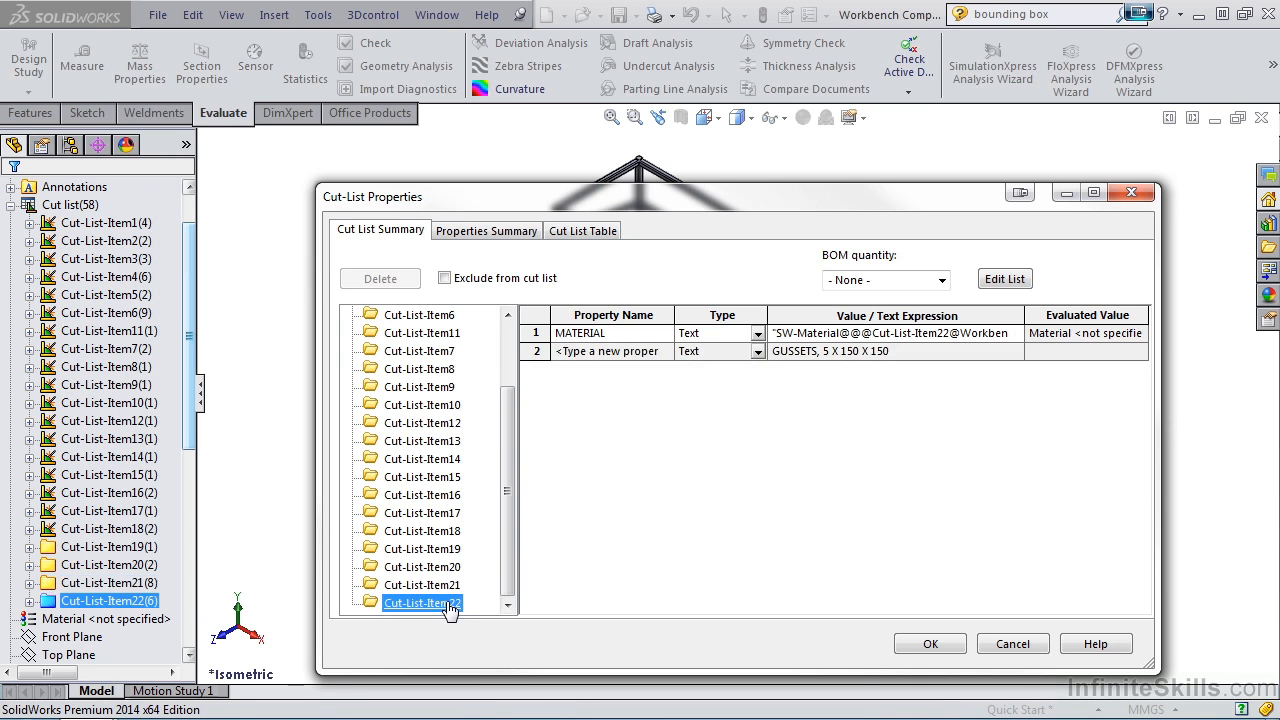
left_click(670, 351)
left_click(644, 368)
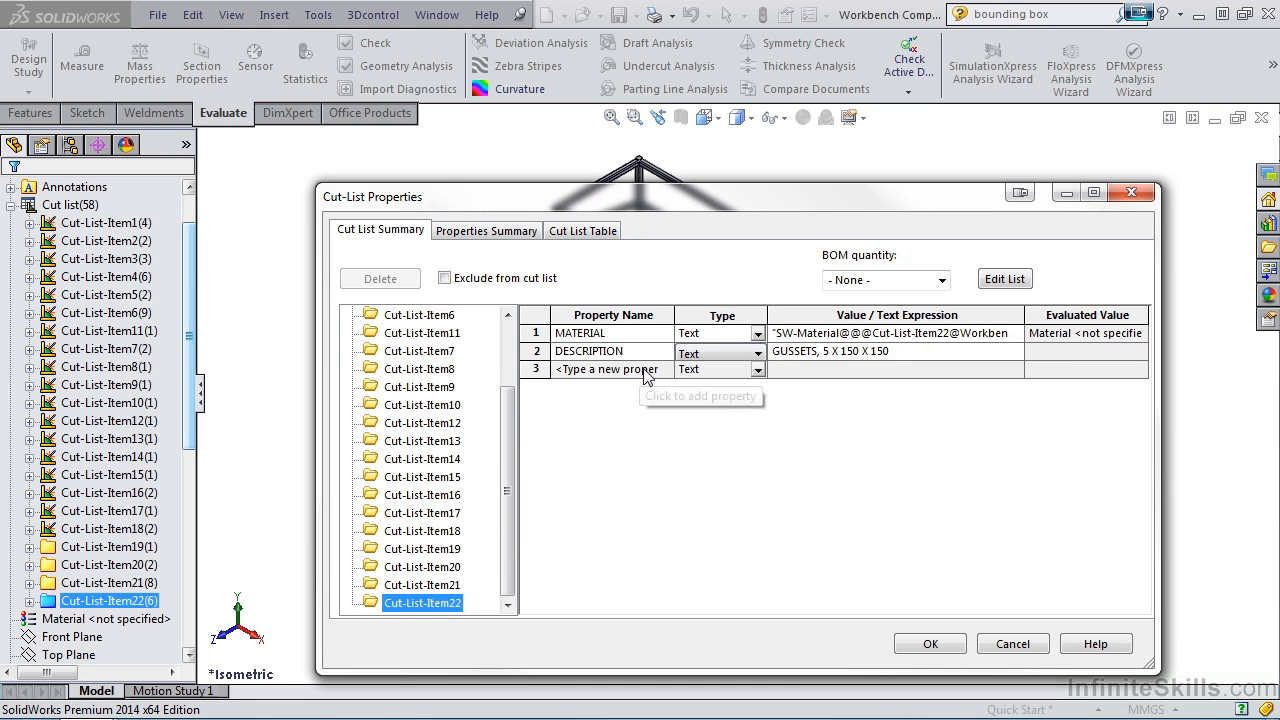
left_click(833, 352)
left_click_drag(892, 351, 774, 355)
type("BASE PLATES, ")
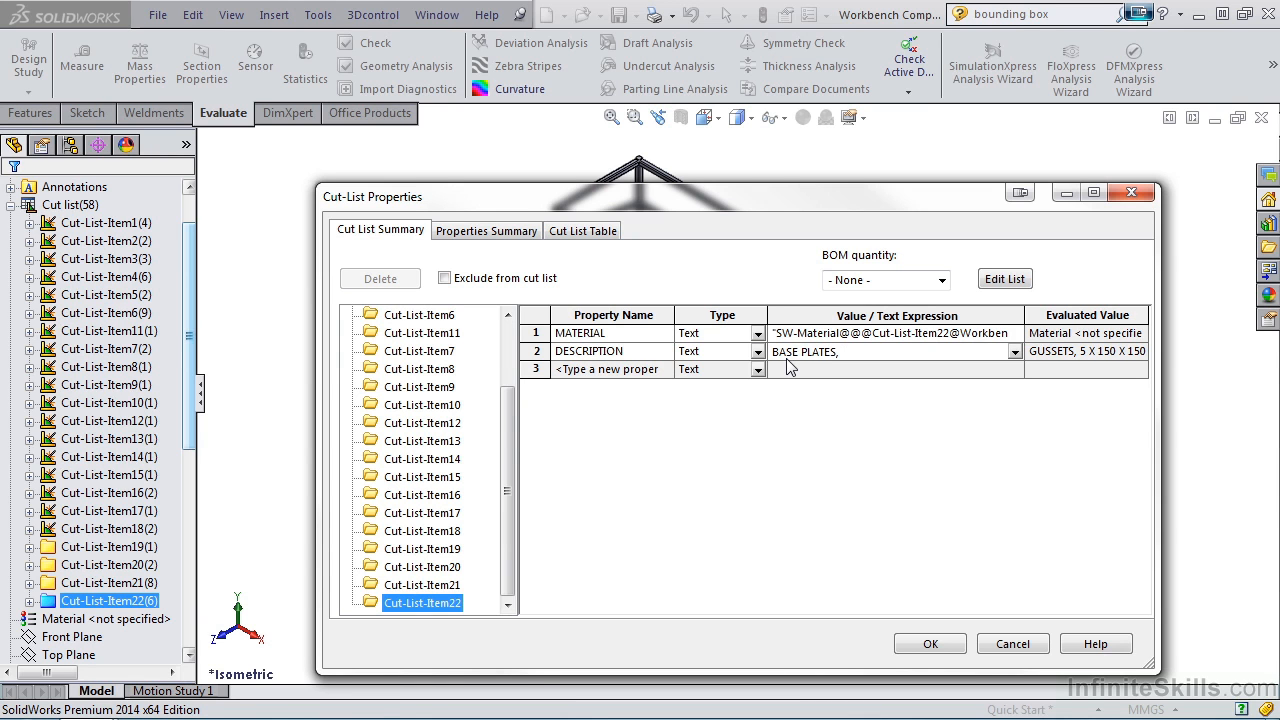
type("6 X 100 X 100")
left_click(936, 644)
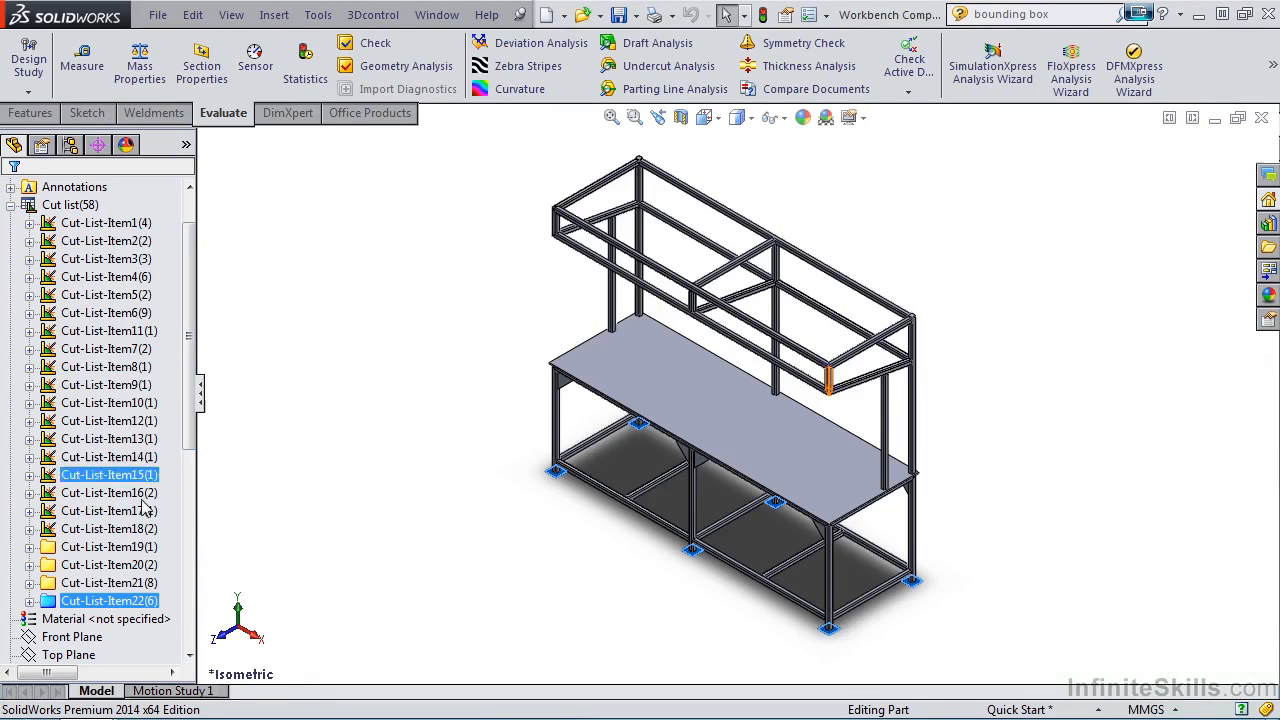
Switch back to the workbench drawing with the weldment cut list table.
mouse_move(86, 700)
left_click(366, 618)
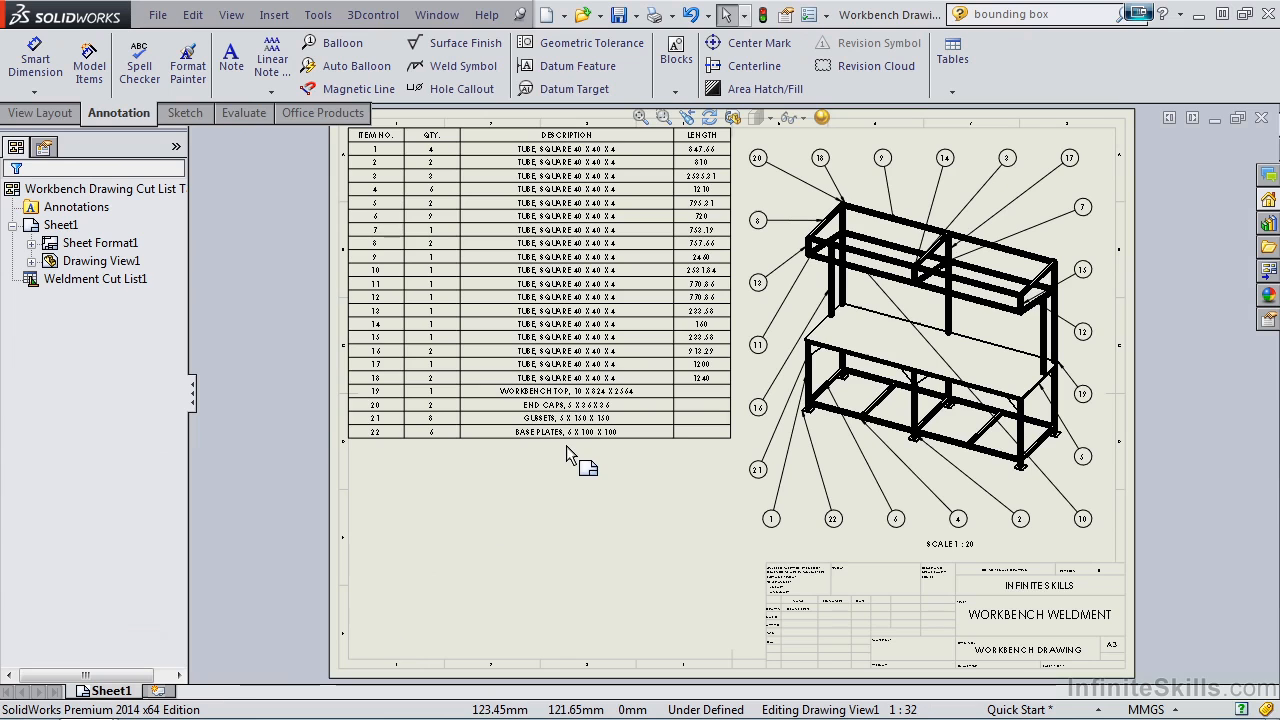
left_click(568, 368)
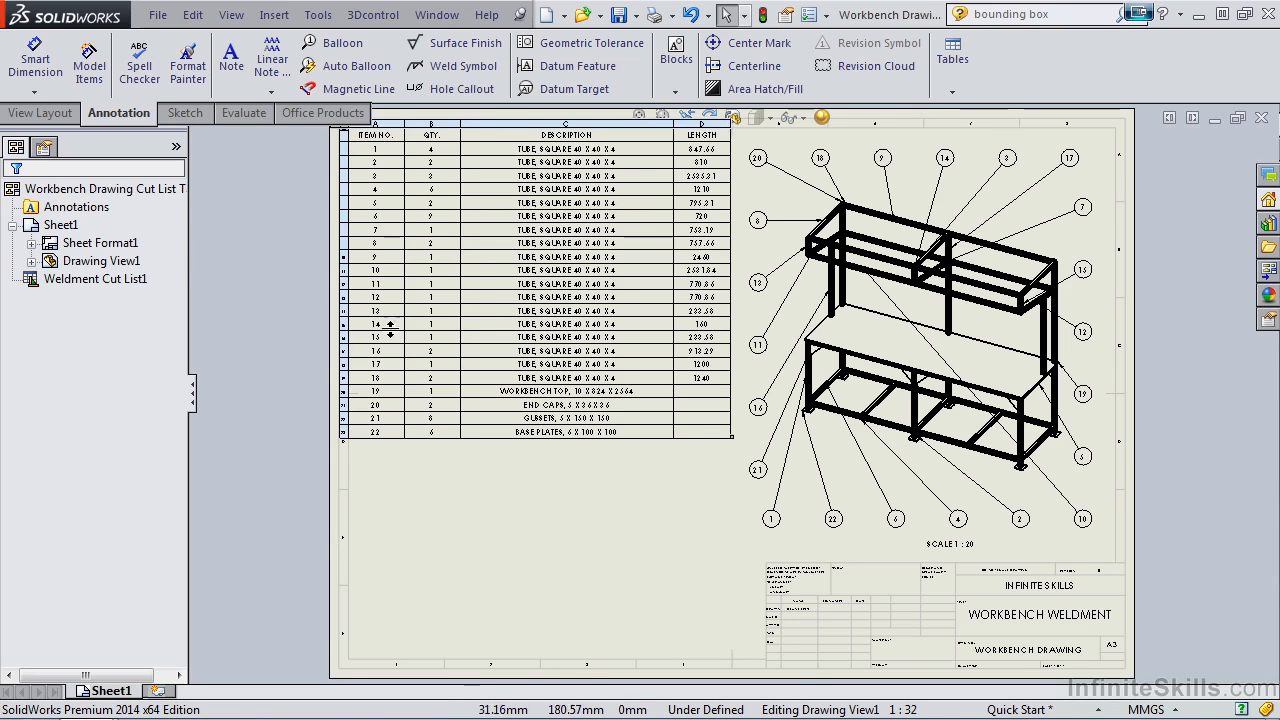
Insert a column to the right of the LENGTH column in the weldment cut list table and narrow the DESCRIPTION column.
scroll(526, 190, "down", 1)
scroll(530, 180, "down", 1)
scroll(580, 200, "down", 1)
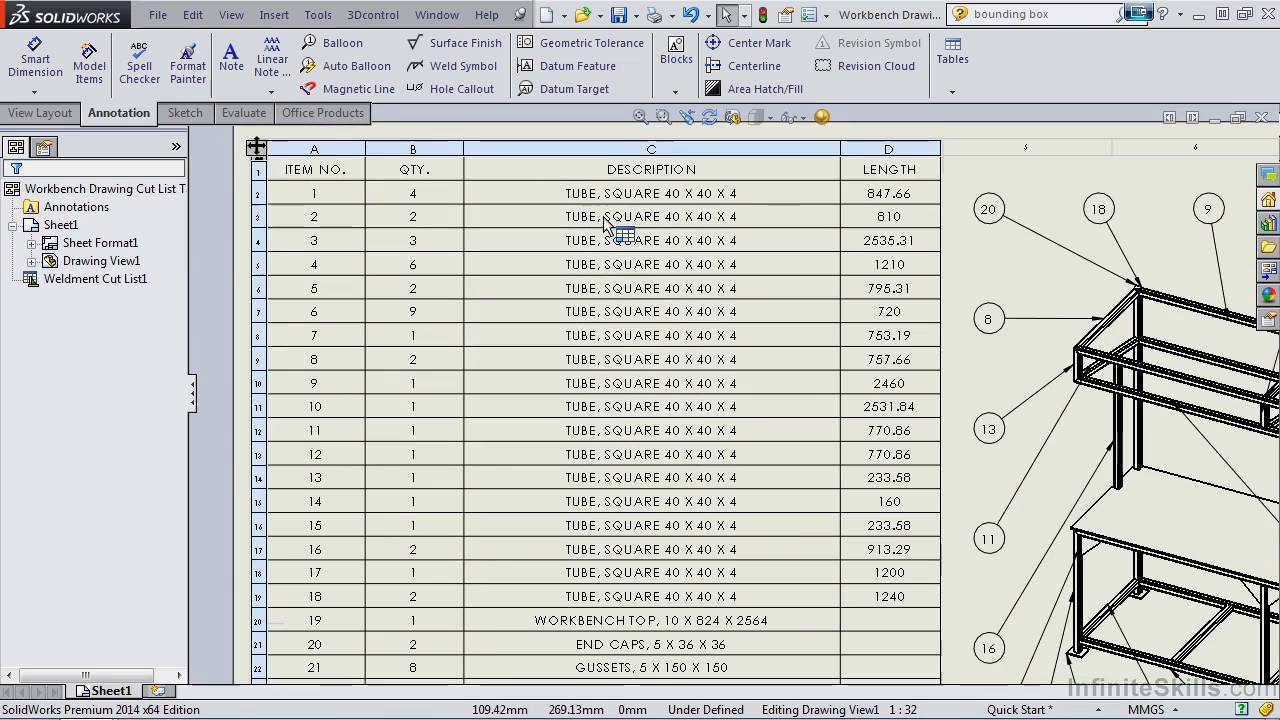
middle_click_drag(606, 220, 608, 261)
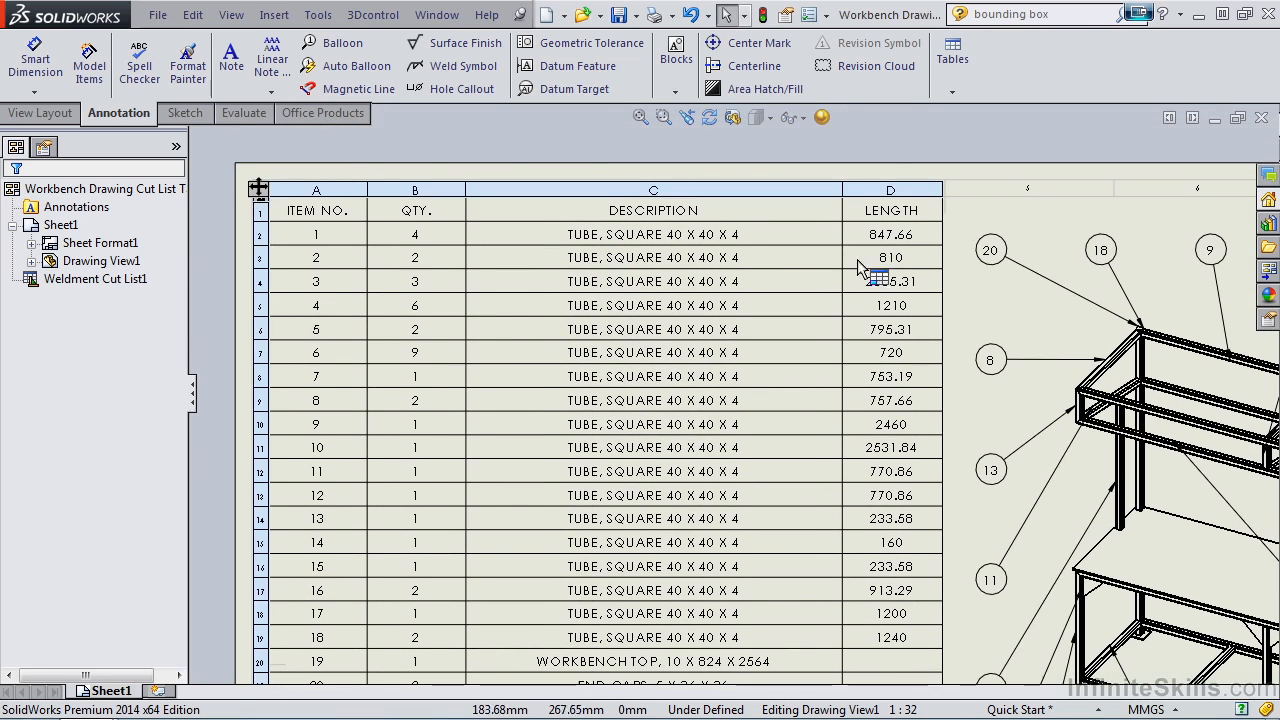
left_click(889, 182)
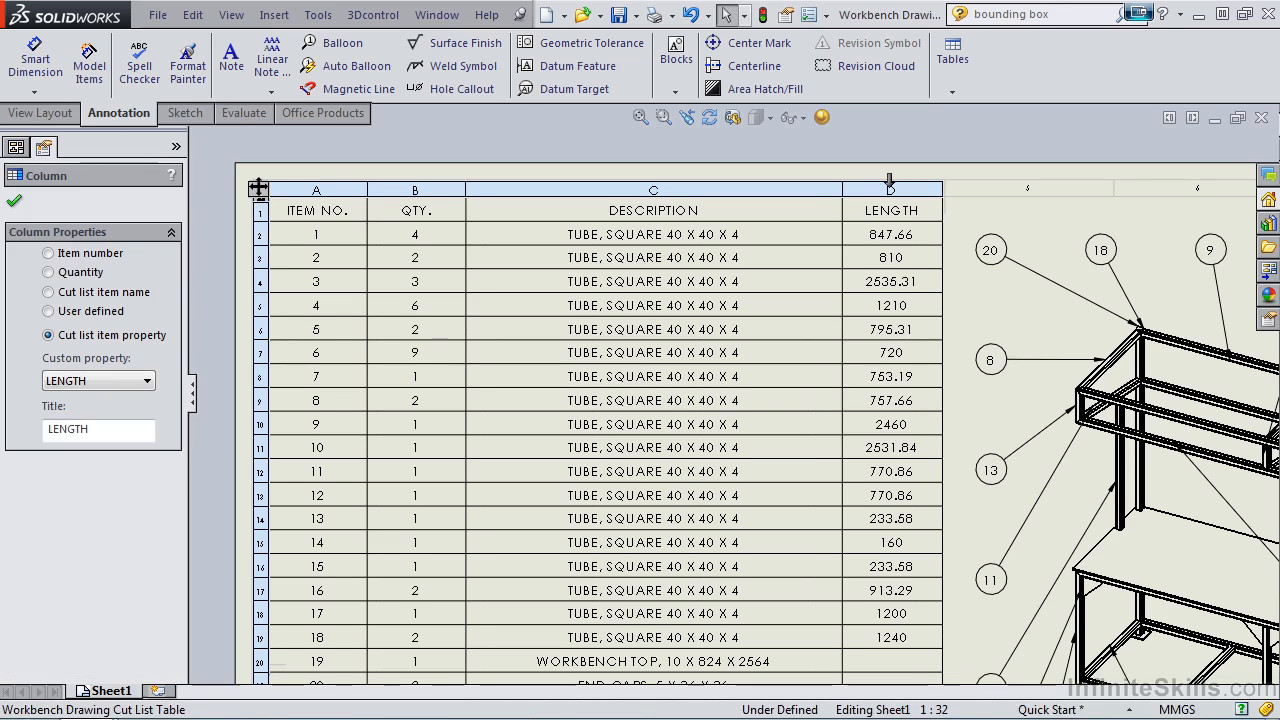
right_click(890, 186)
mouse_move(946, 312)
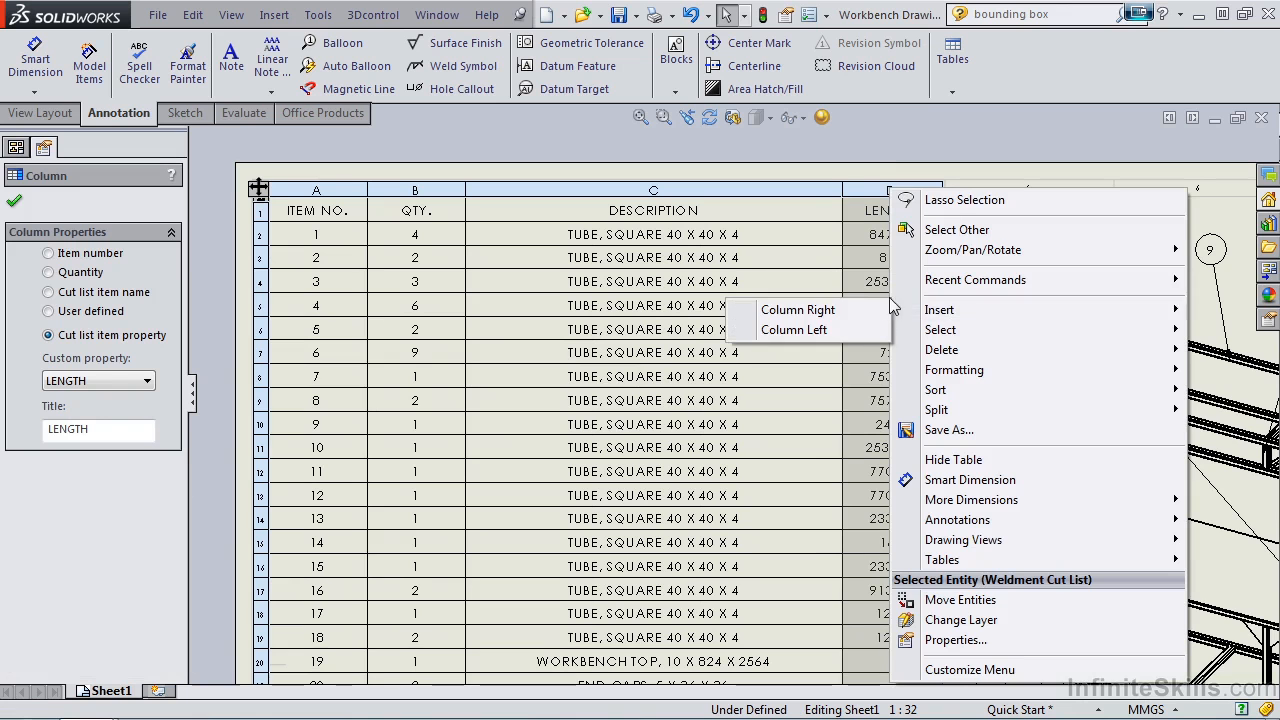
left_click(856, 312)
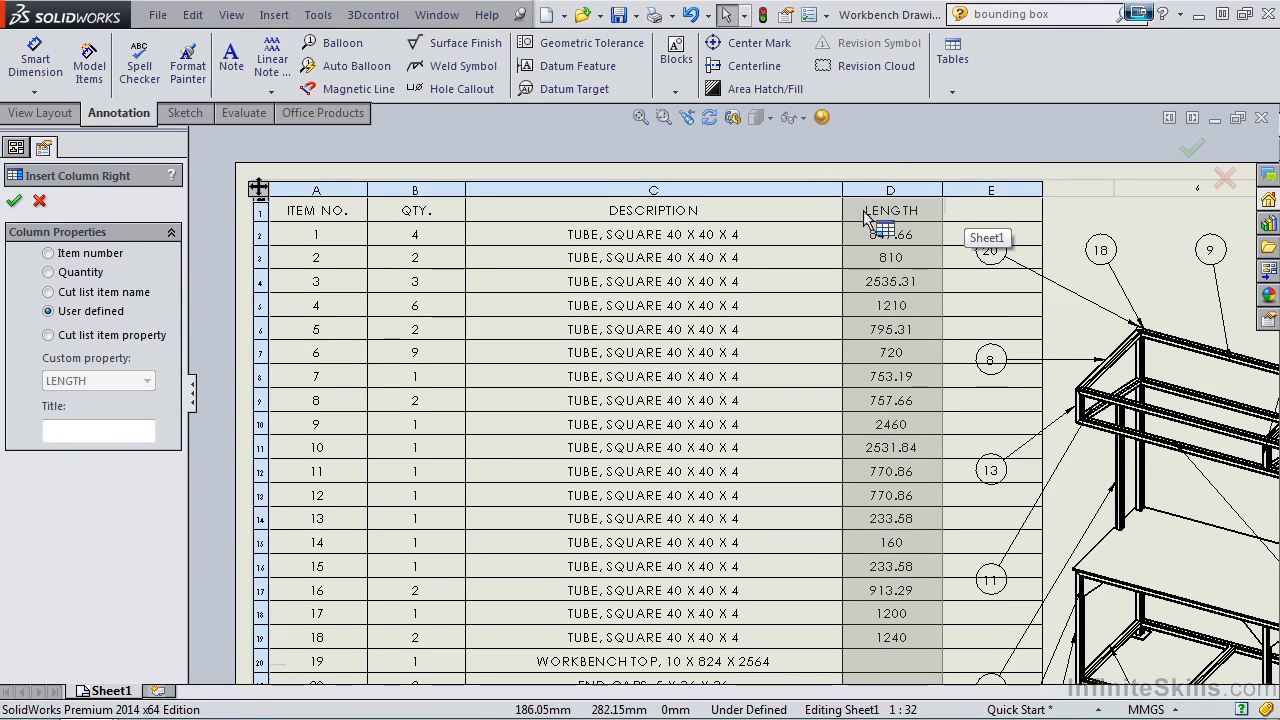
left_click_drag(842, 190, 738, 200)
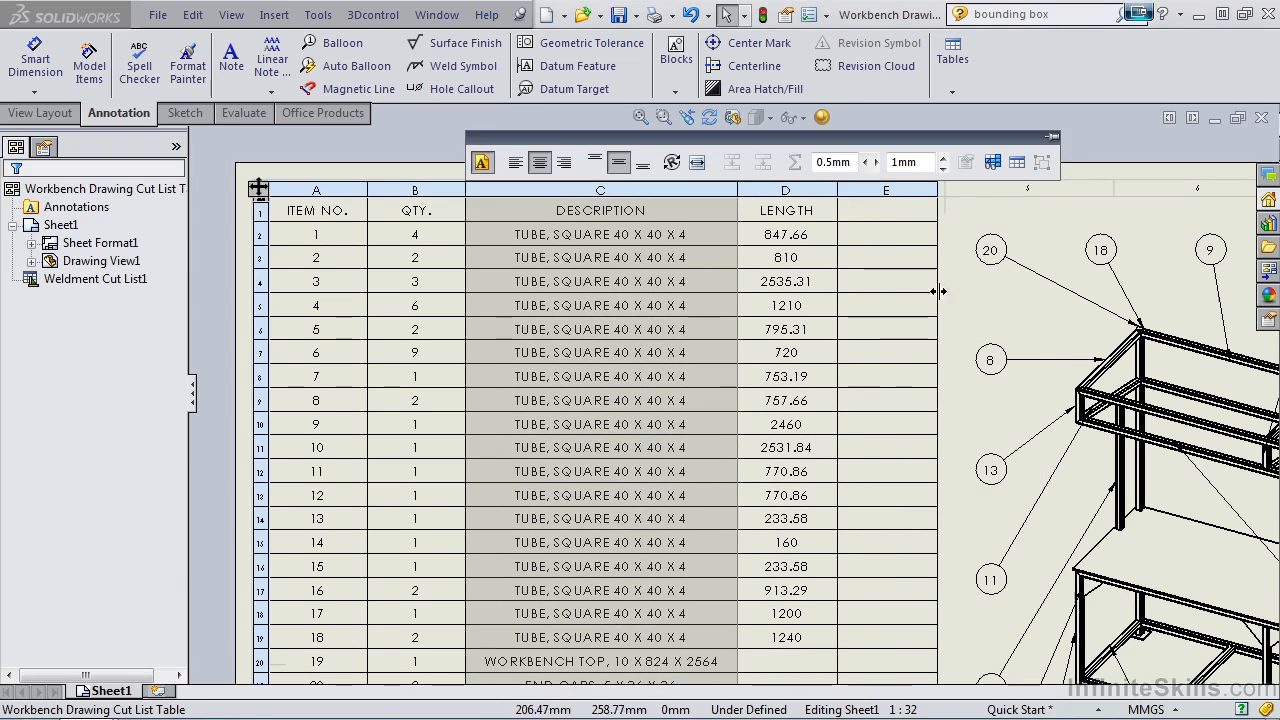
Enter WEIGHT as the heading of the new empty column in the cut list table.
double_click(885, 211)
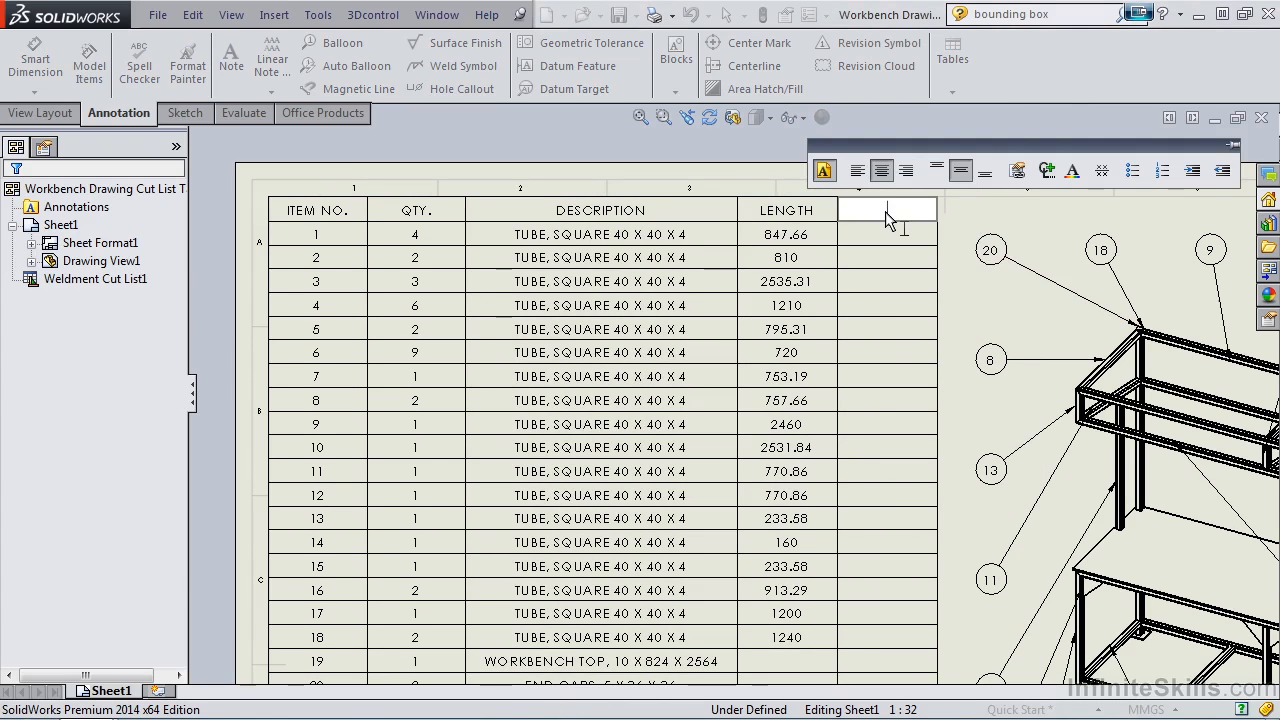
type("WEIGHT")
left_click(950, 232)
key("f")
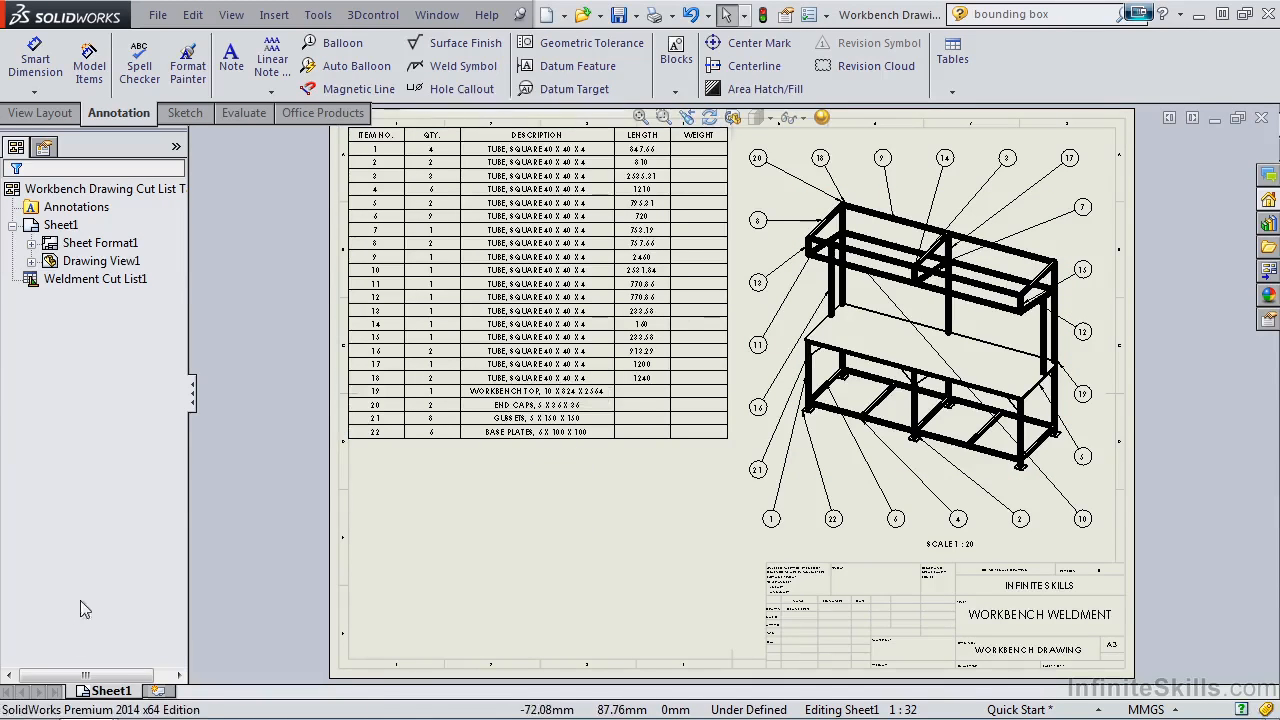
Switch to the Workbench Complete model and add a WEIGHT property with the value 100 to Cut-List-Item19, accepting the cut-list properties.
mouse_move(86, 700)
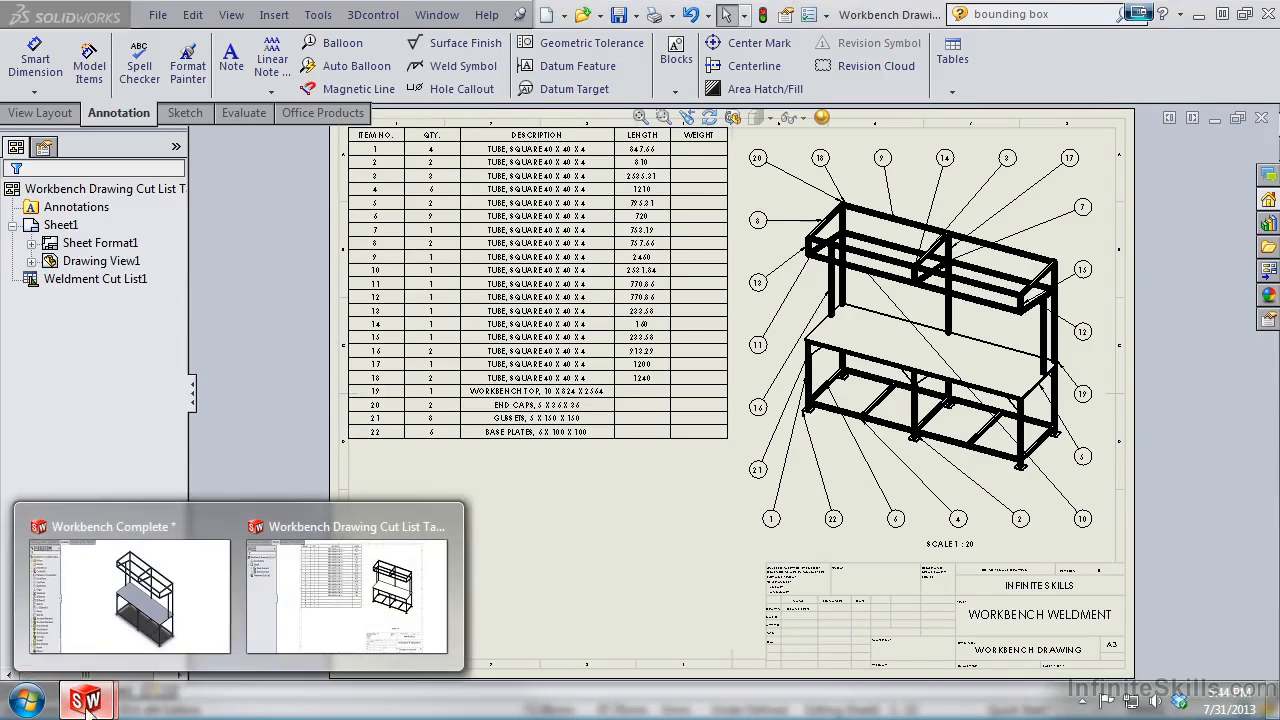
left_click(97, 652)
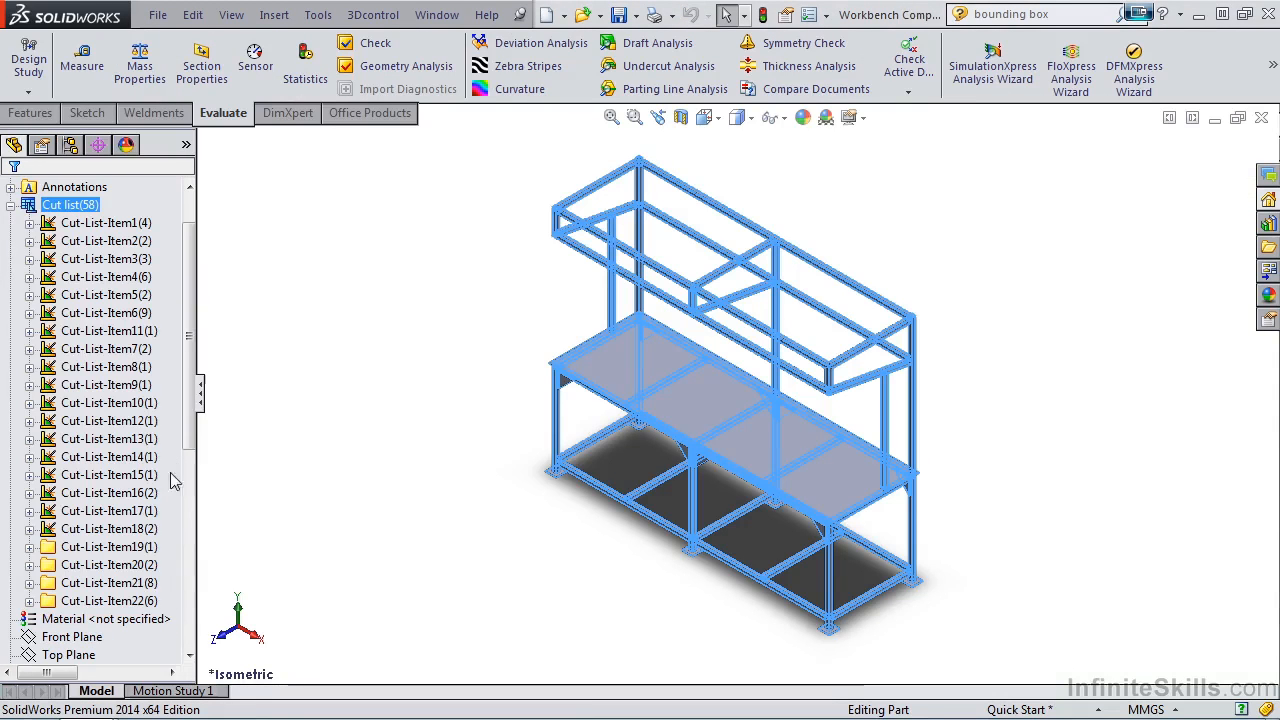
left_click(112, 550)
right_click(112, 550)
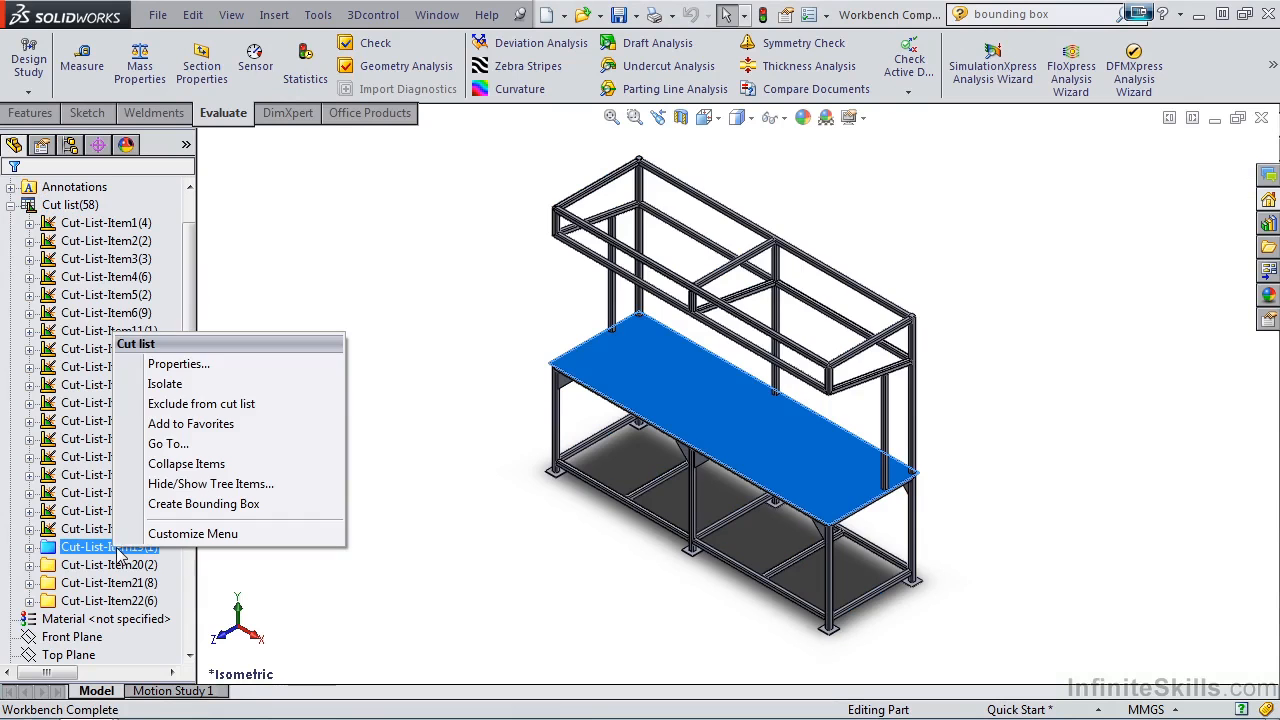
left_click(226, 365)
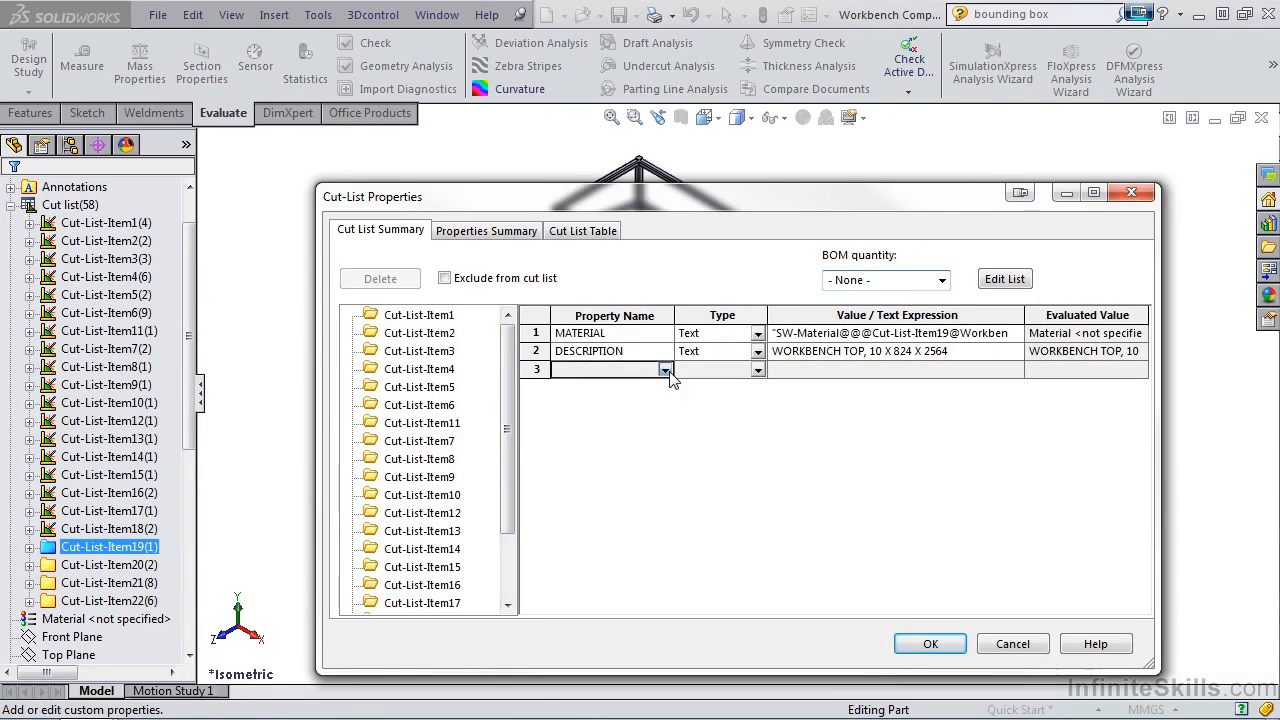
left_click(664, 372)
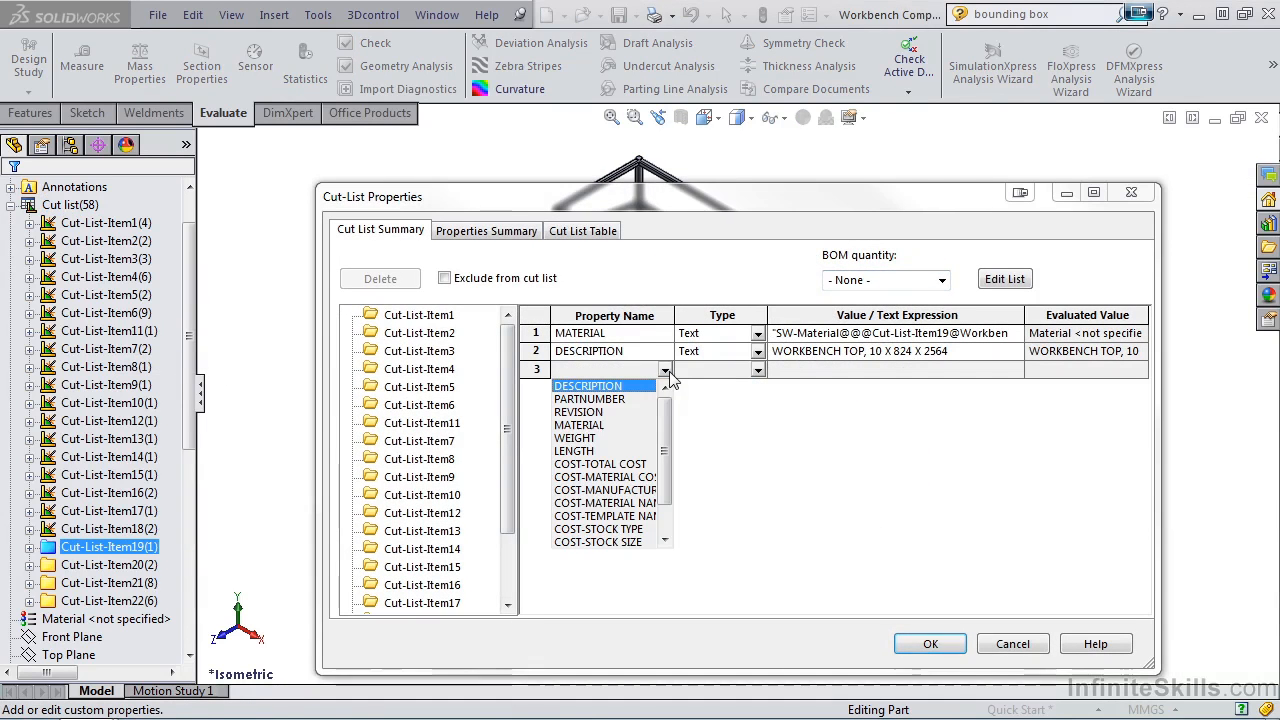
left_click(576, 438)
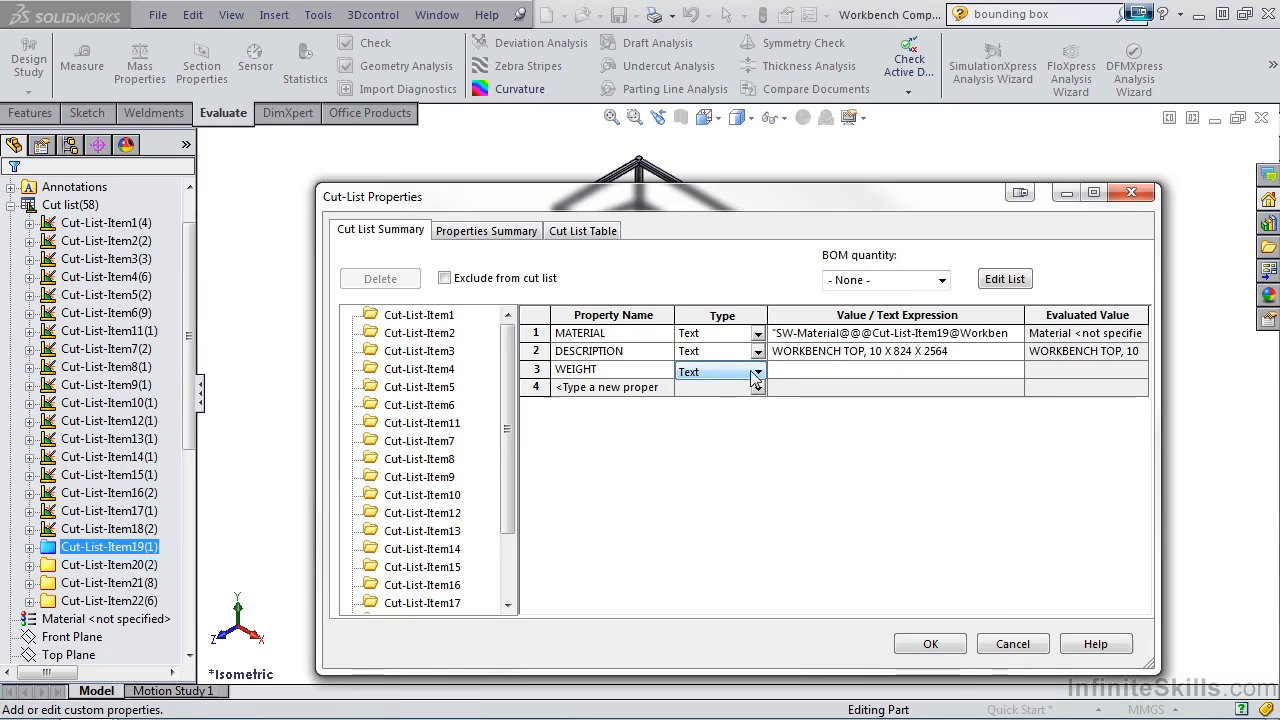
left_click(786, 370)
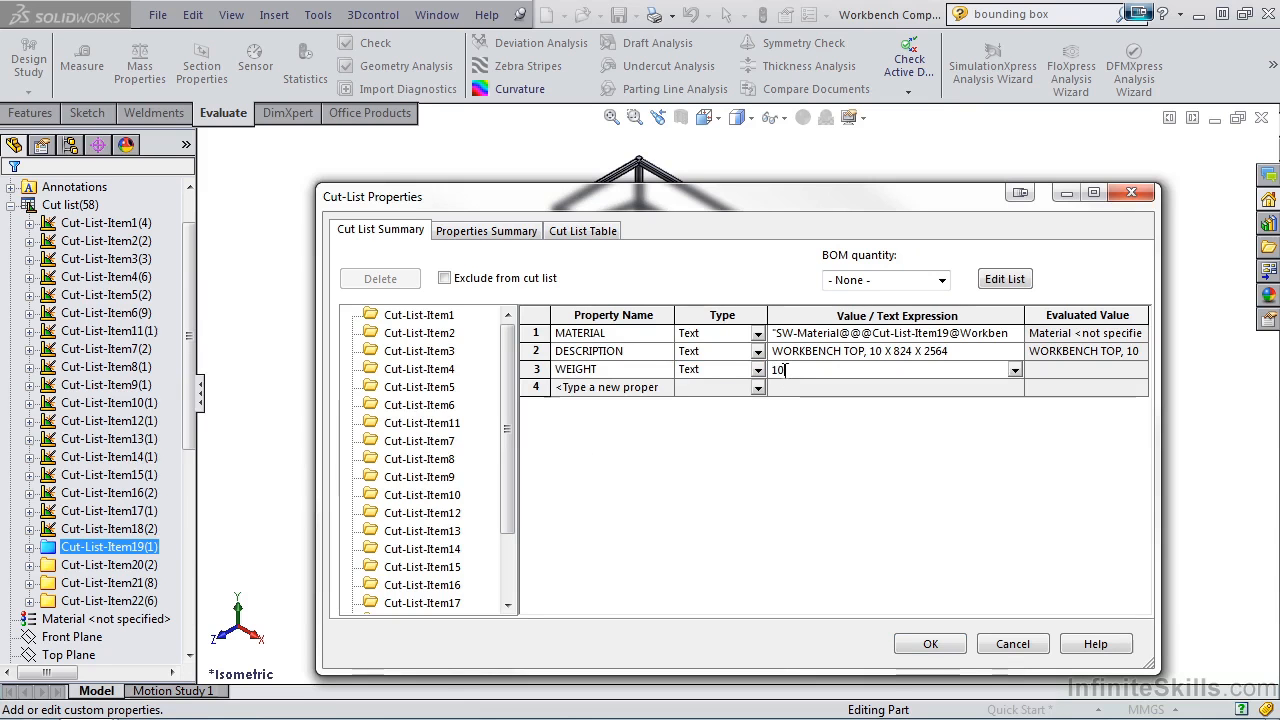
type("100")
left_click(924, 646)
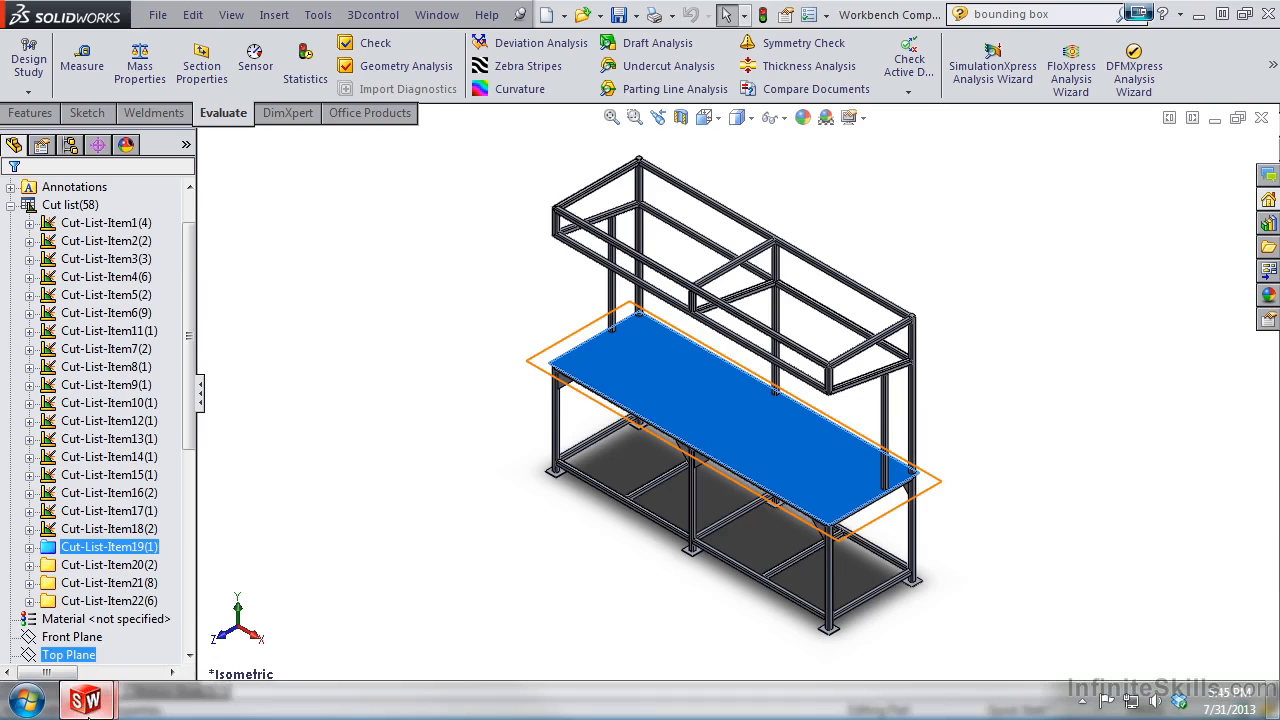
Switch back to the workbench drawing and link the cut list table's last column to the cut list item property WEIGHT.
mouse_move(90, 704)
left_click(416, 550)
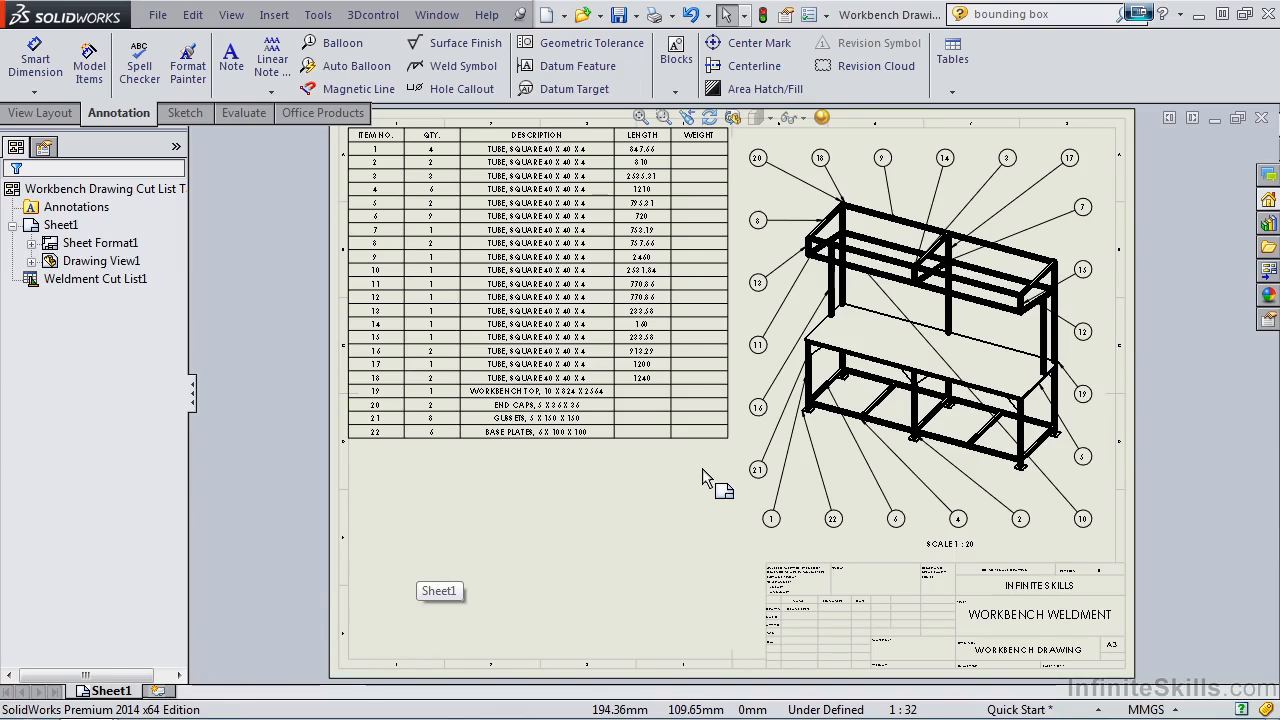
left_click(702, 468)
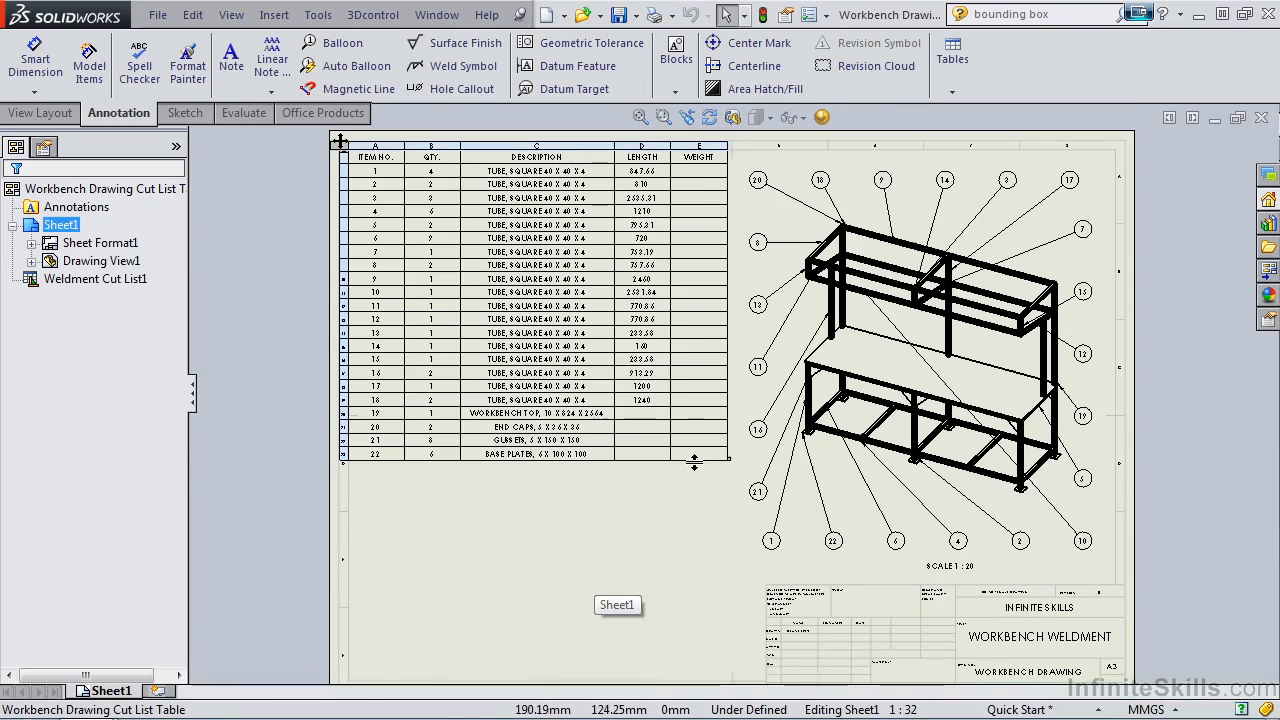
left_click(700, 145)
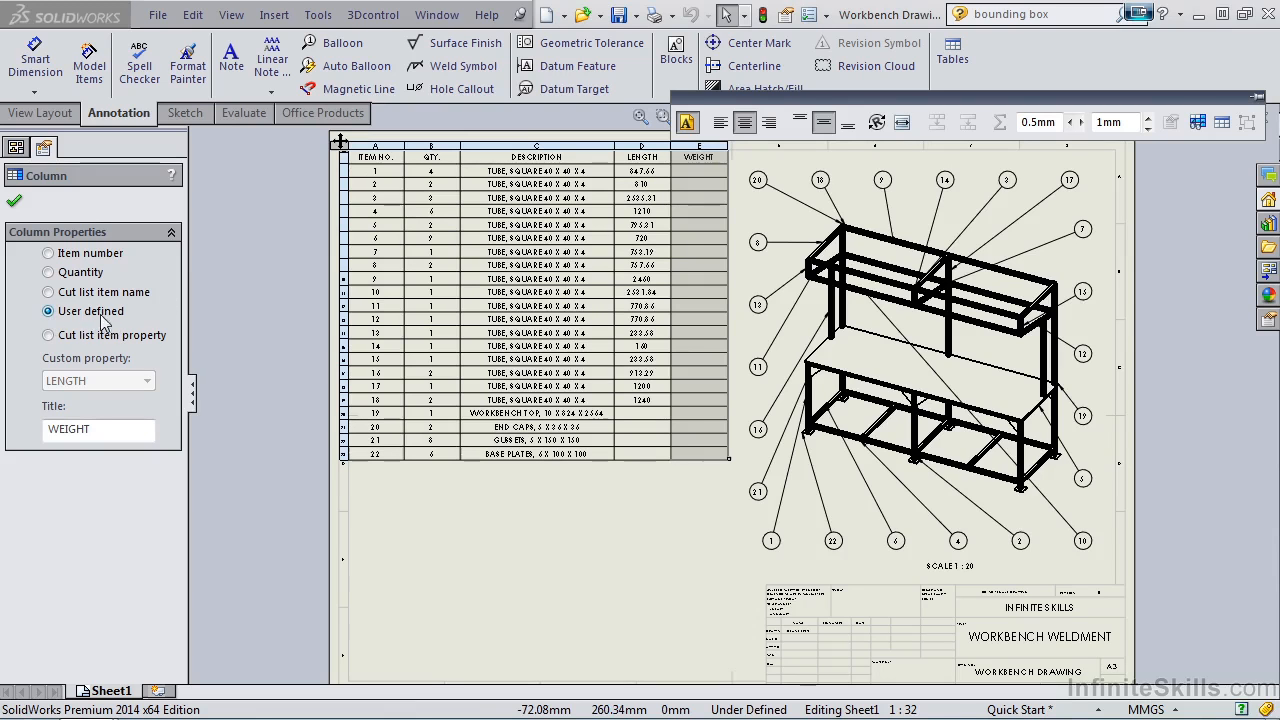
left_click(52, 337)
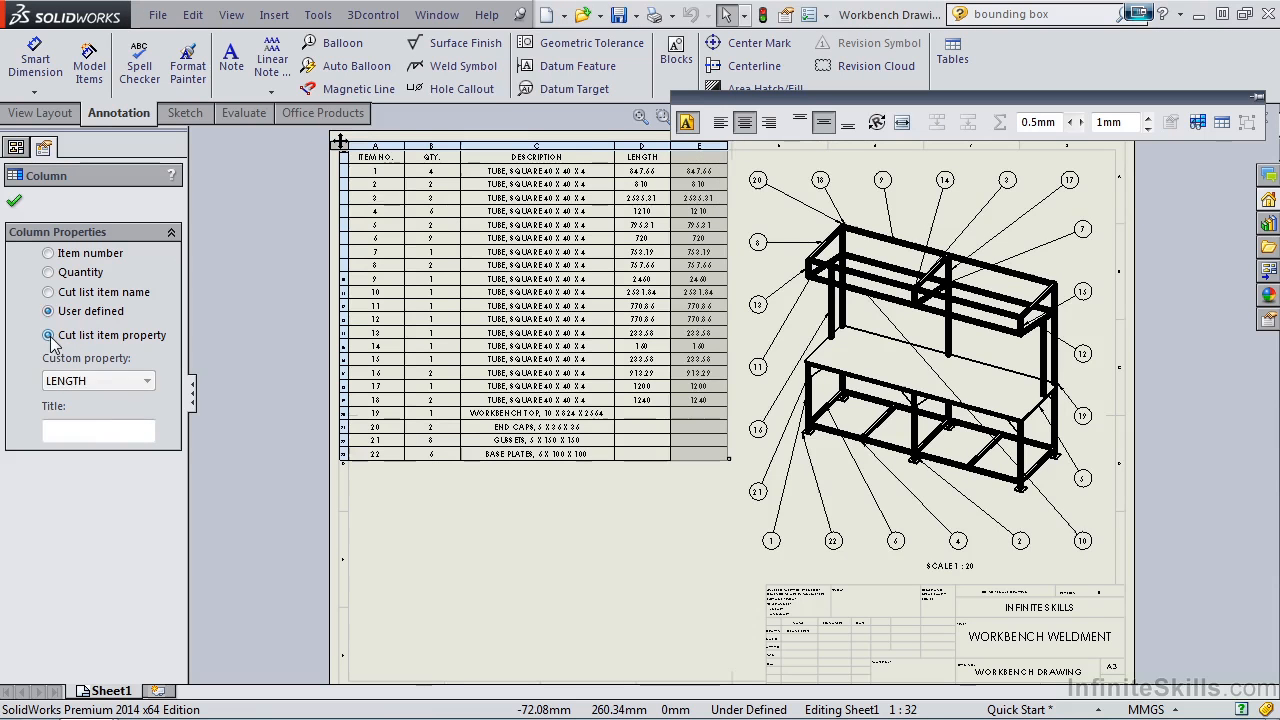
left_click(147, 383)
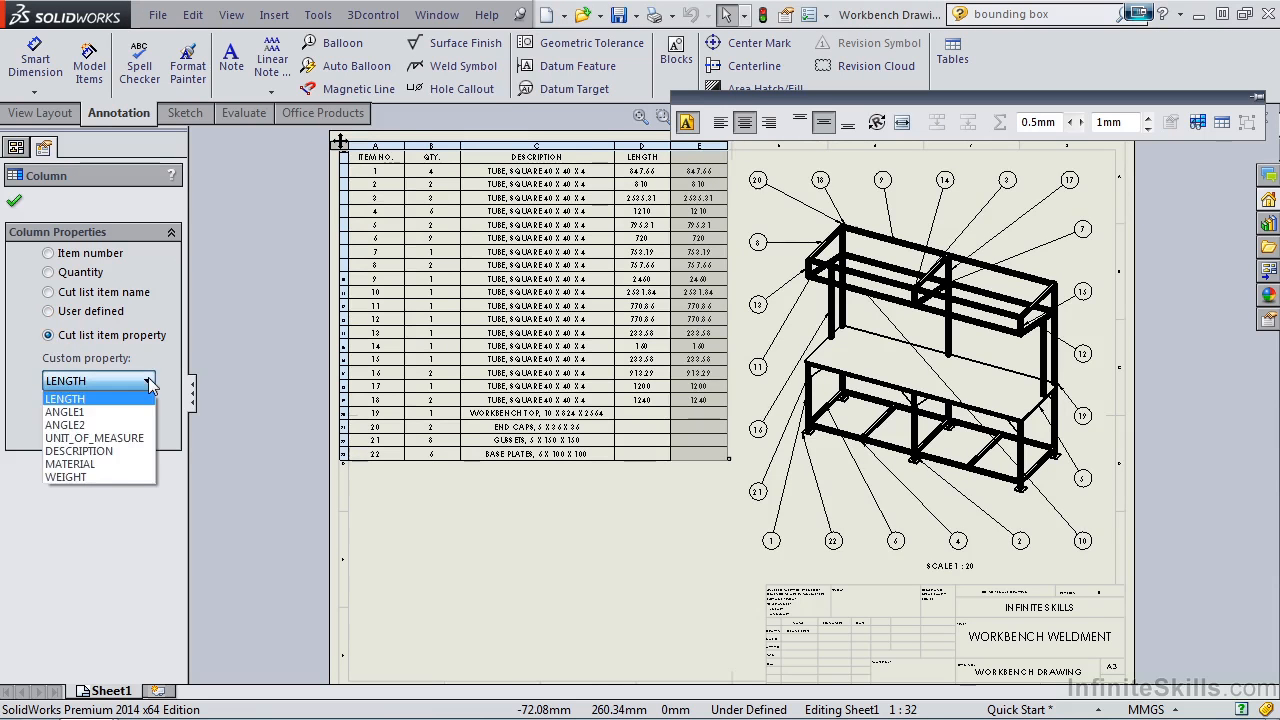
left_click(104, 478)
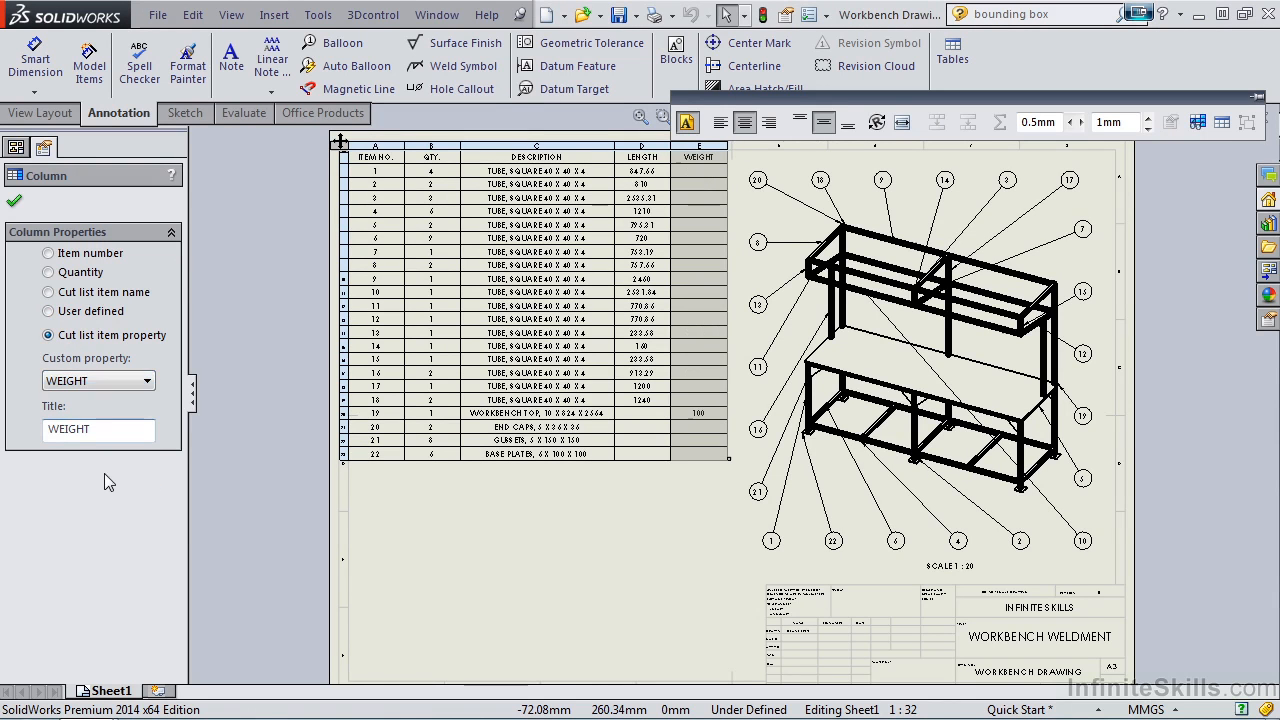
left_click(14, 201)
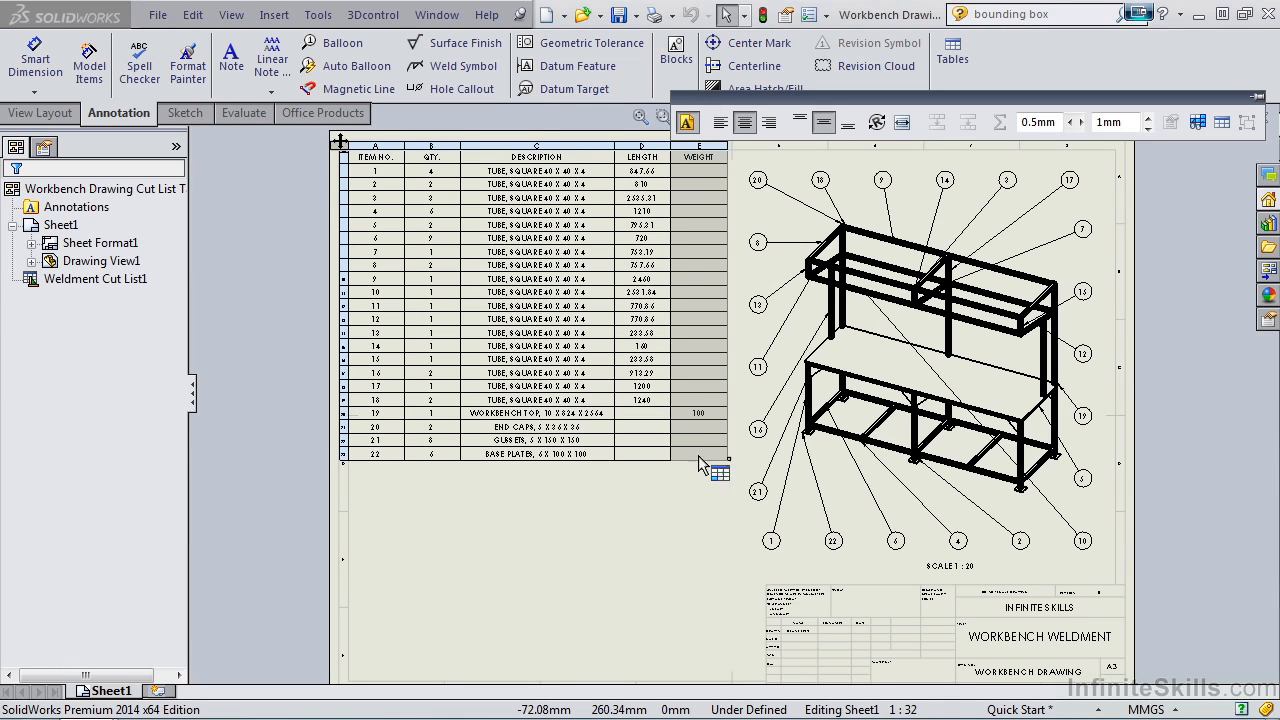